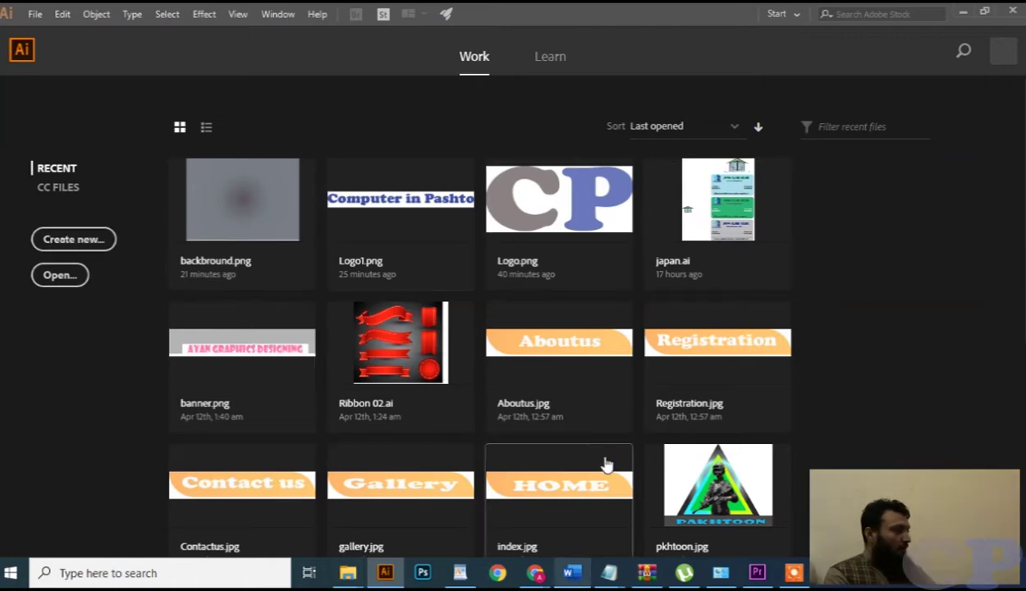
Step: Start setting up a new document and browse the Saved, Mobile and Web preset categories
{"action": "key", "text": "ctrl+n"}
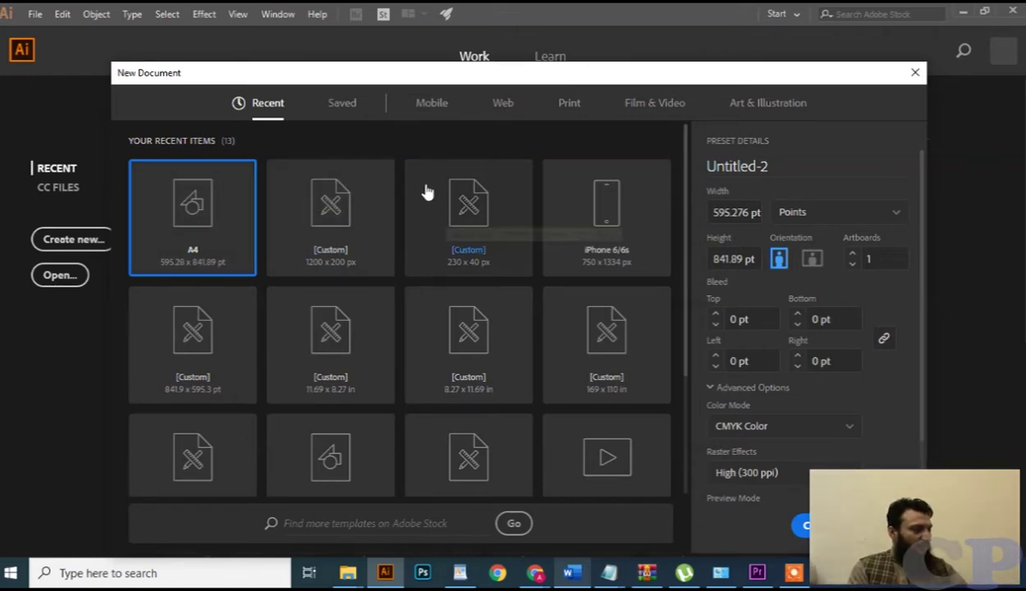
{"action": "left_click", "coordinate": [345, 108]}
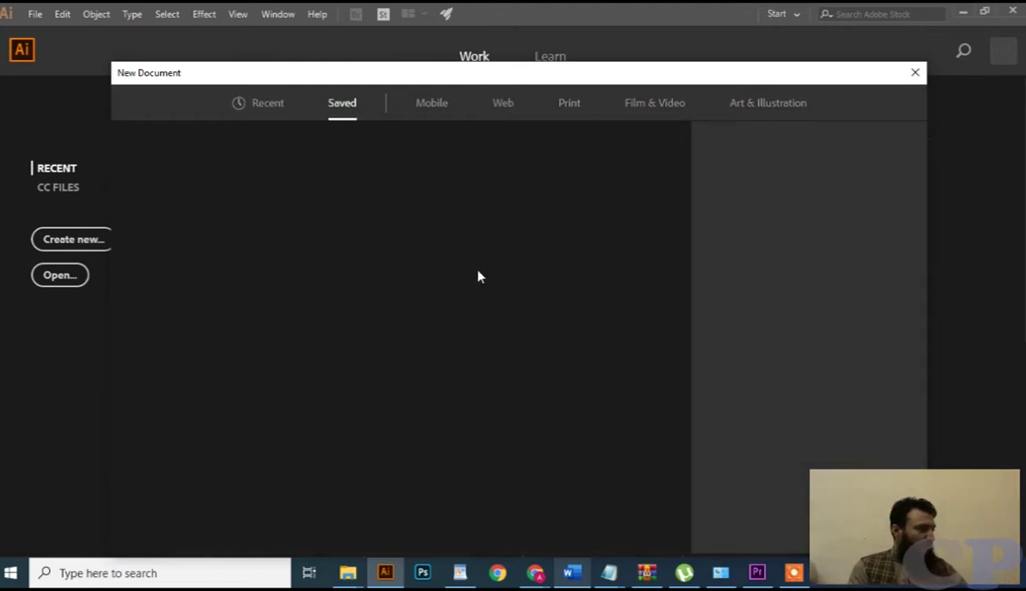
{"action": "left_click", "coordinate": [413, 110]}
{"action": "left_click", "coordinate": [431, 103]}
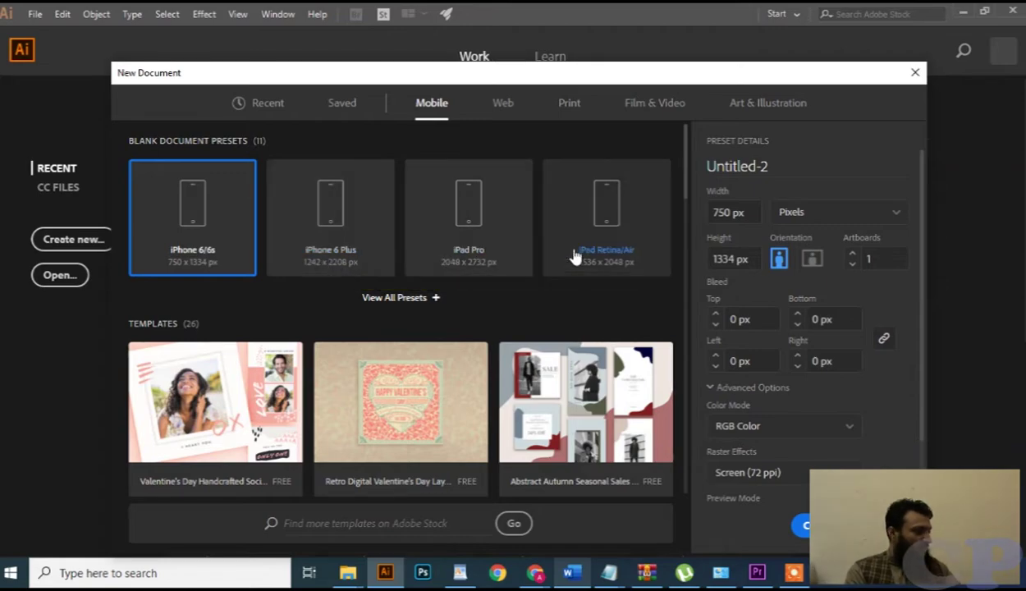
{"action": "scroll", "coordinate": [546, 242], "scroll_direction": "down", "scroll_amount": 3}
{"action": "scroll", "coordinate": [550, 248], "scroll_direction": "up", "scroll_amount": 1}
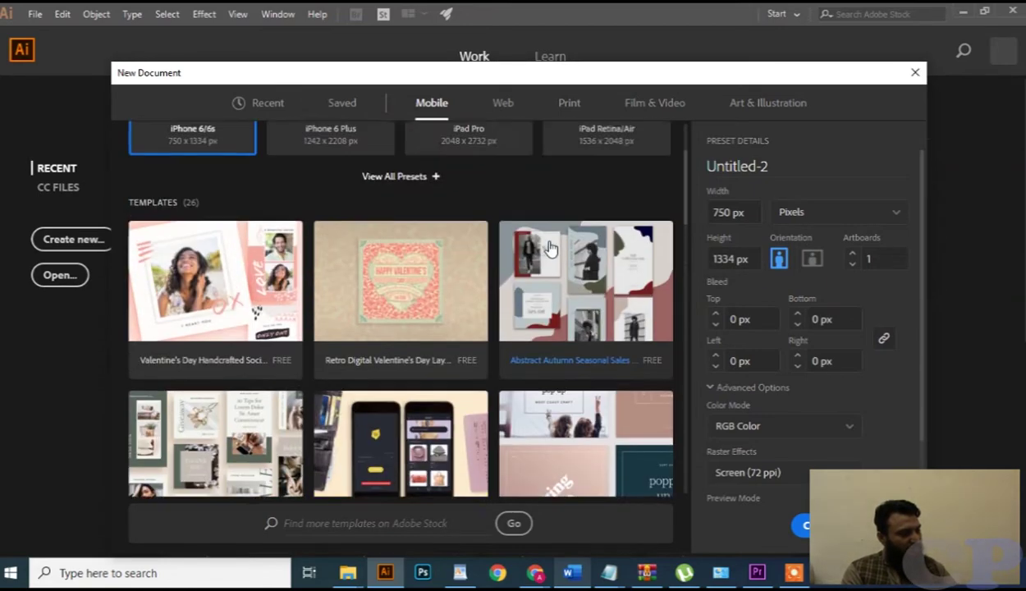
{"action": "scroll", "coordinate": [550, 248], "scroll_direction": "up", "scroll_amount": 2}
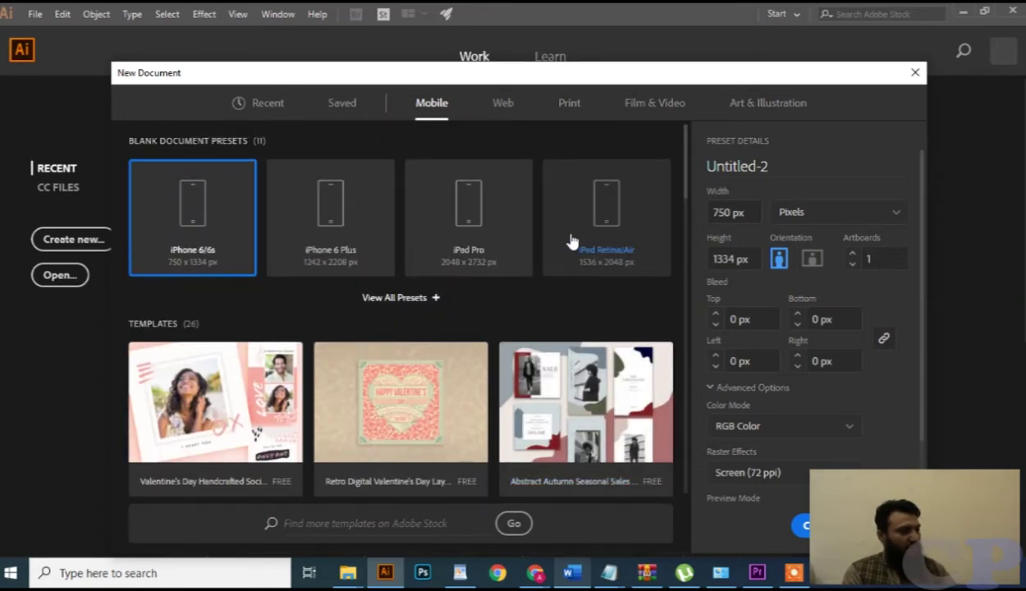
{"action": "left_click", "coordinate": [748, 214]}
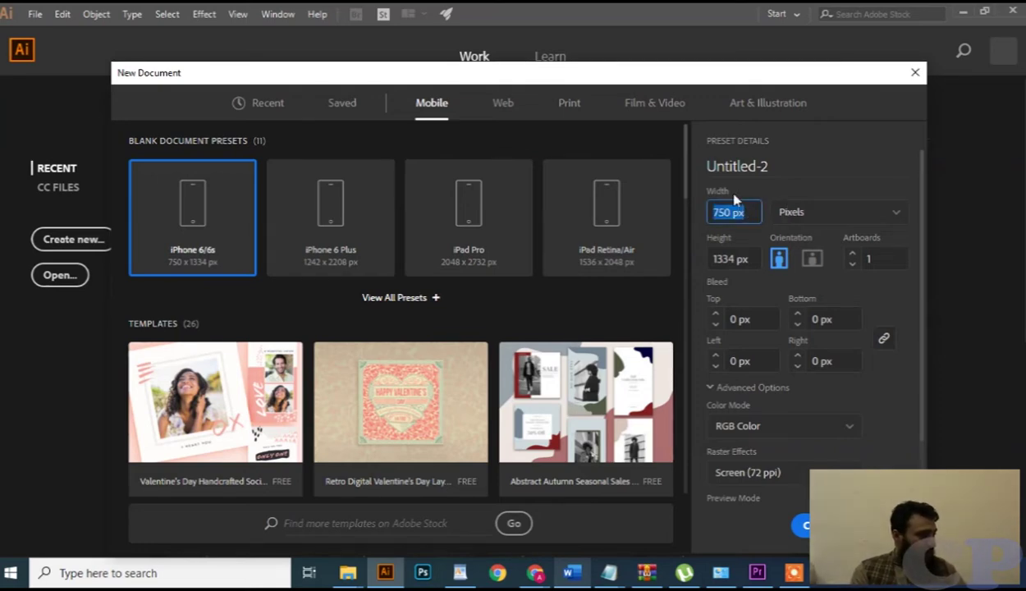
{"action": "left_click", "coordinate": [500, 107]}
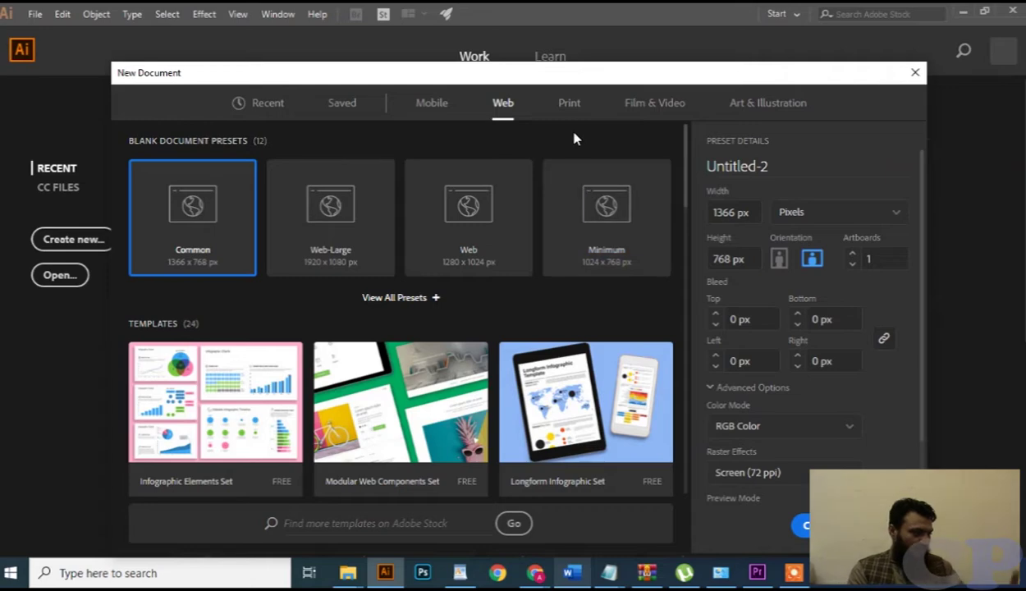
Step: Choose the A4 print preset for the new document and set its units to inches
{"action": "left_click", "coordinate": [569, 105]}
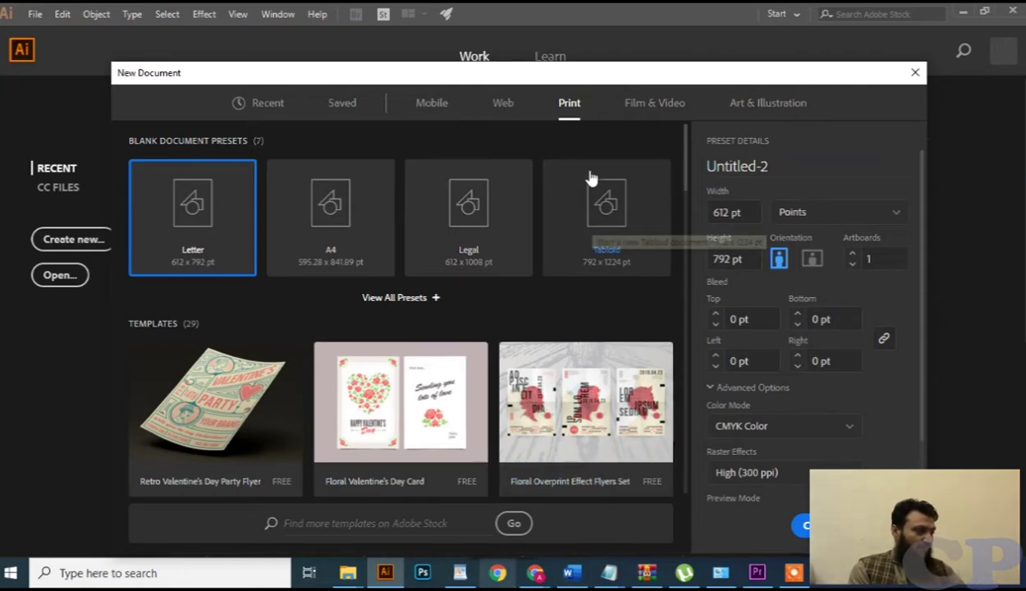
{"action": "left_click", "coordinate": [744, 213]}
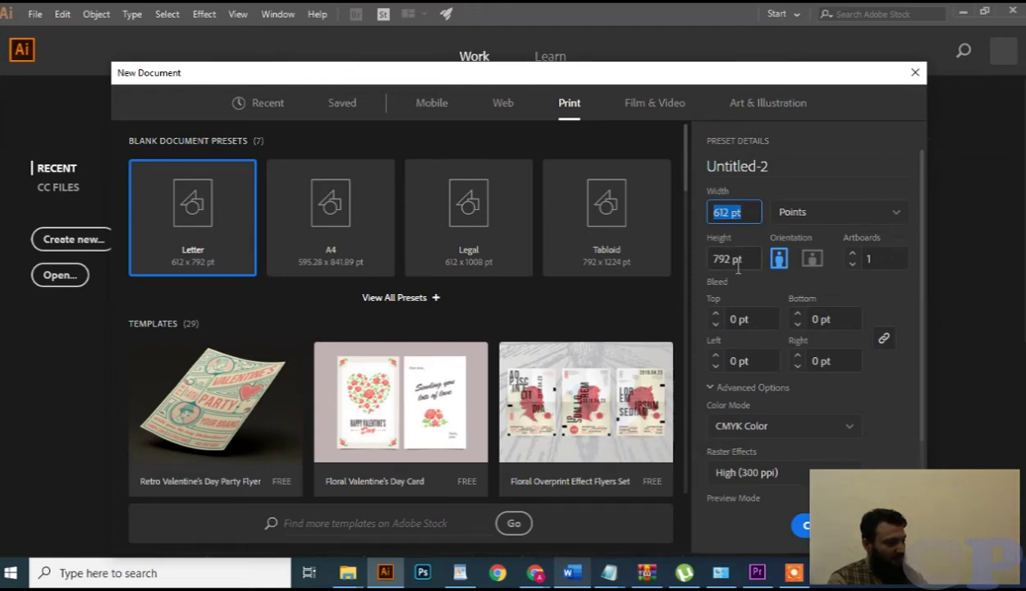
{"action": "left_click", "coordinate": [793, 215]}
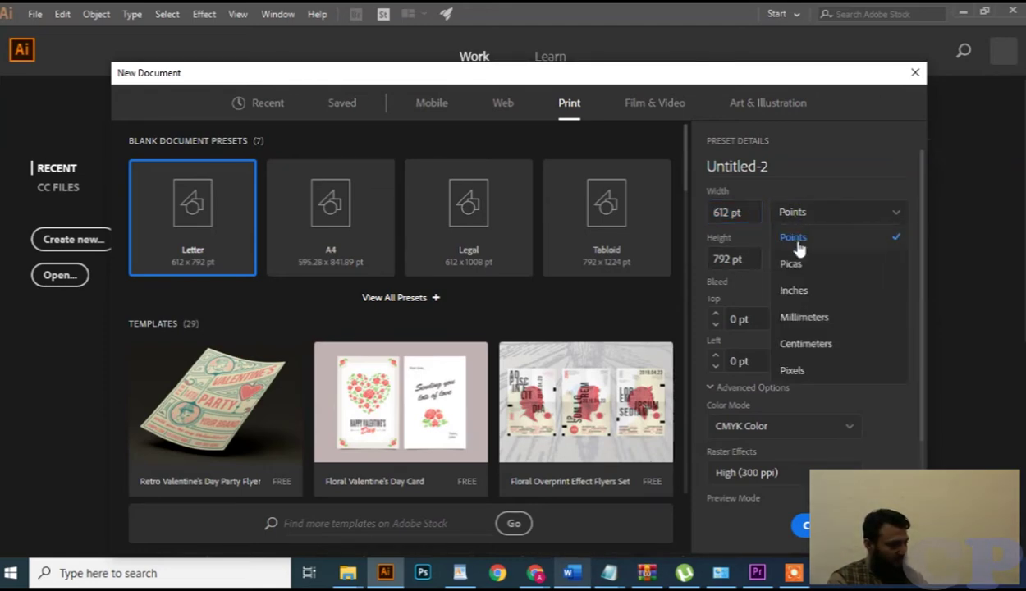
{"action": "left_click", "coordinate": [825, 294]}
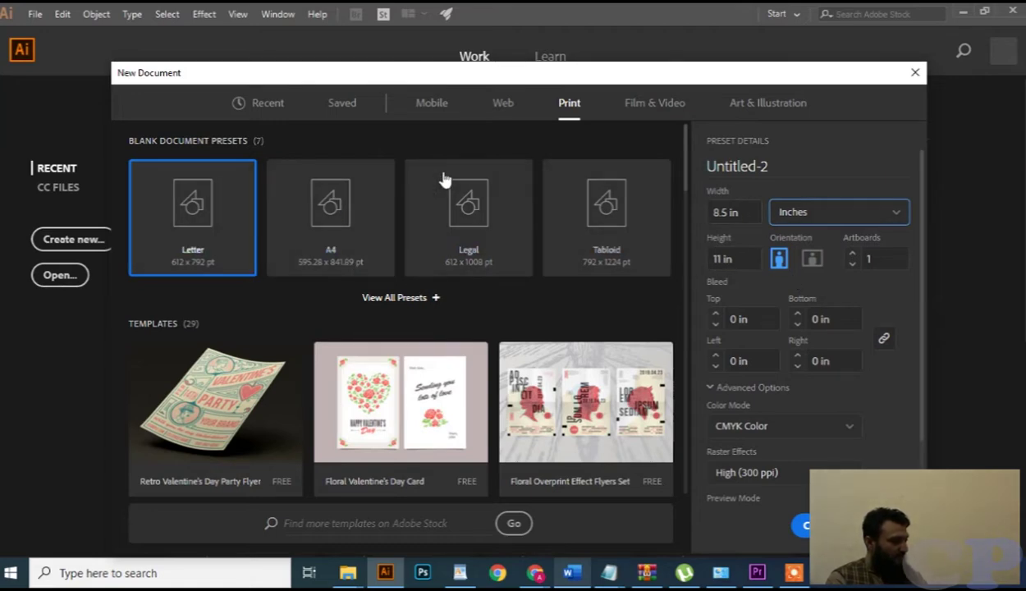
{"action": "left_click", "coordinate": [330, 215]}
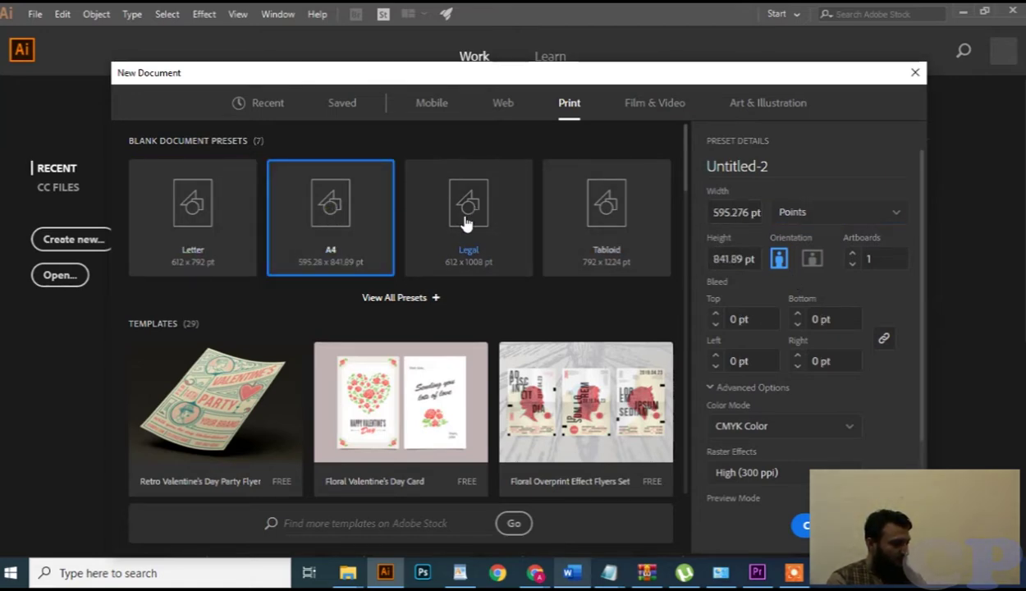
{"action": "left_click", "coordinate": [840, 220]}
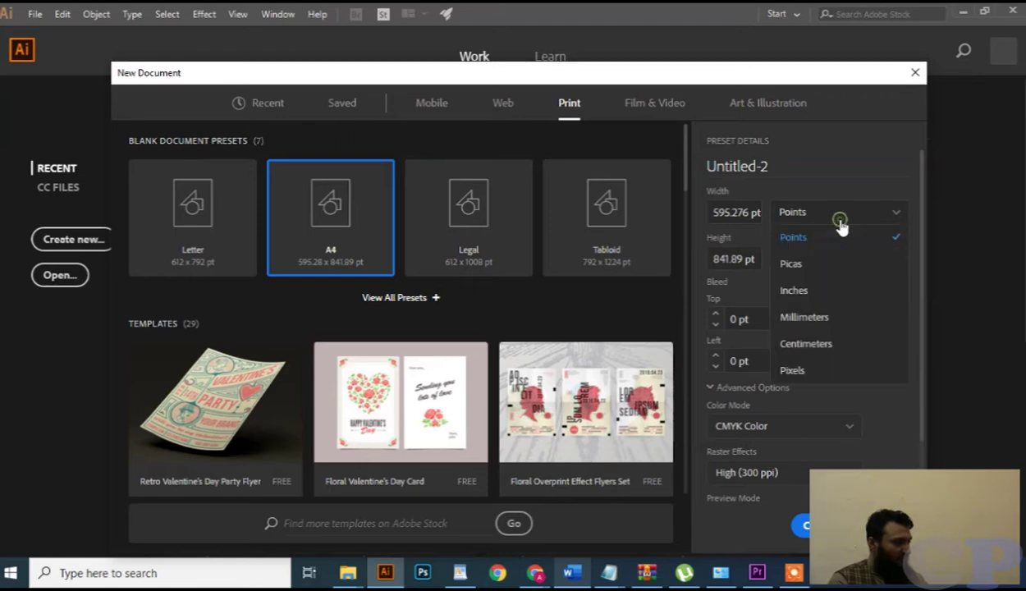
{"action": "left_click", "coordinate": [819, 292]}
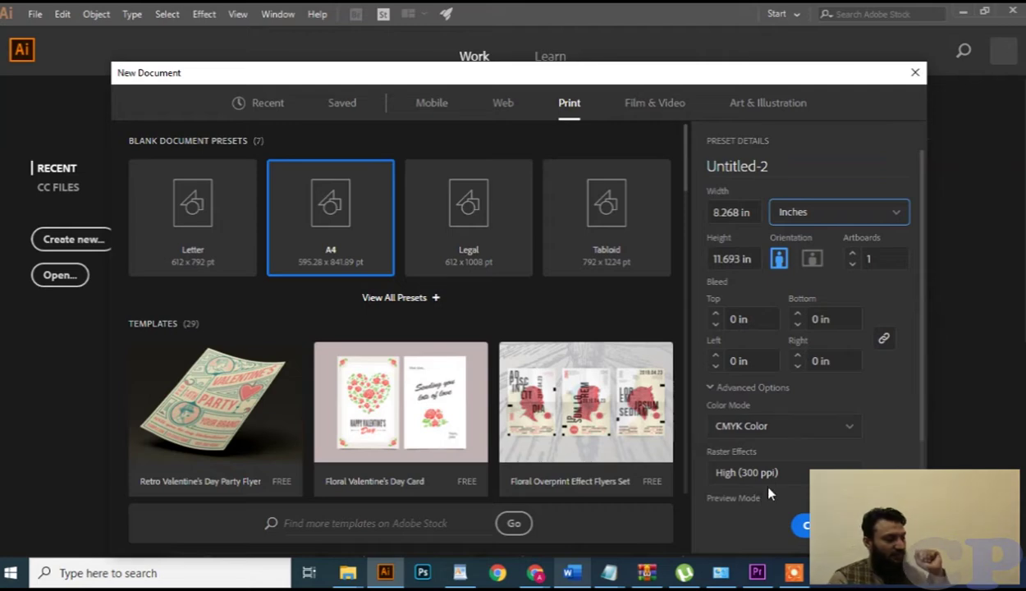
Step: Set the new document's color mode to RGB Color and its raster effects to Screen (72 ppi)
{"action": "left_click", "coordinate": [803, 425]}
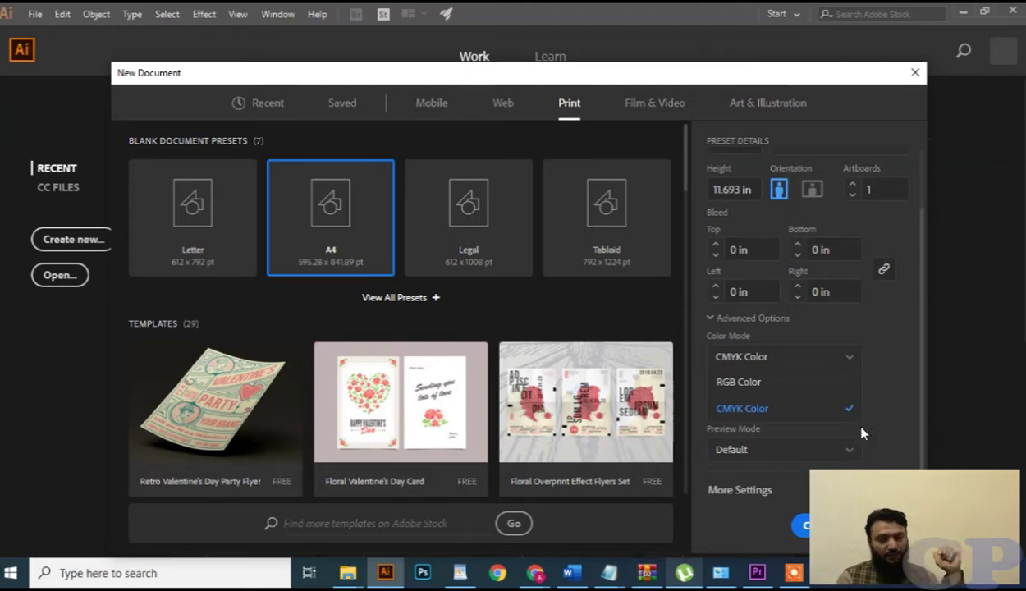
{"action": "left_click", "coordinate": [789, 384]}
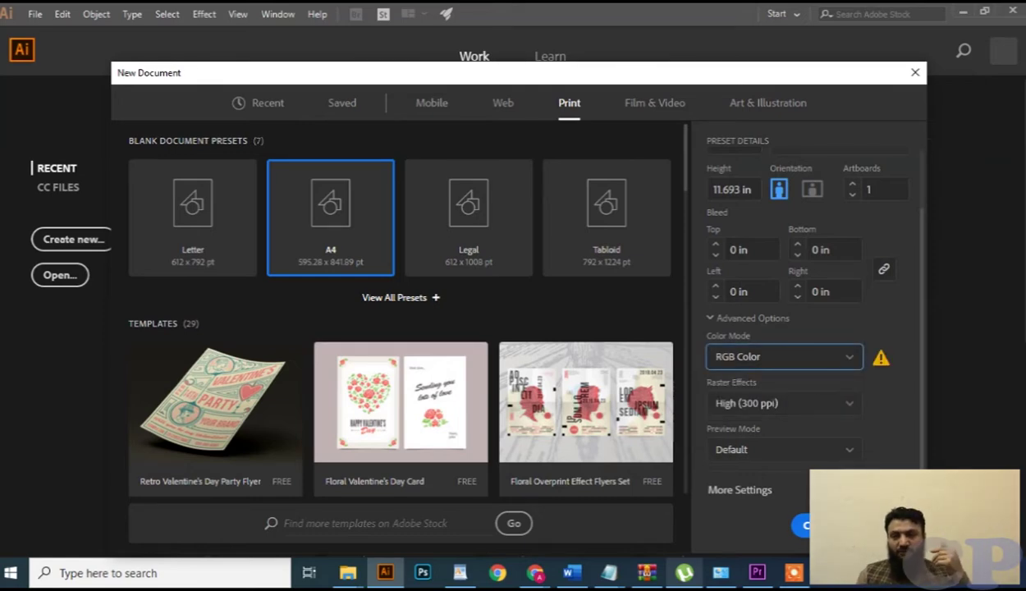
{"action": "left_click", "coordinate": [778, 408]}
{"action": "left_click", "coordinate": [773, 483]}
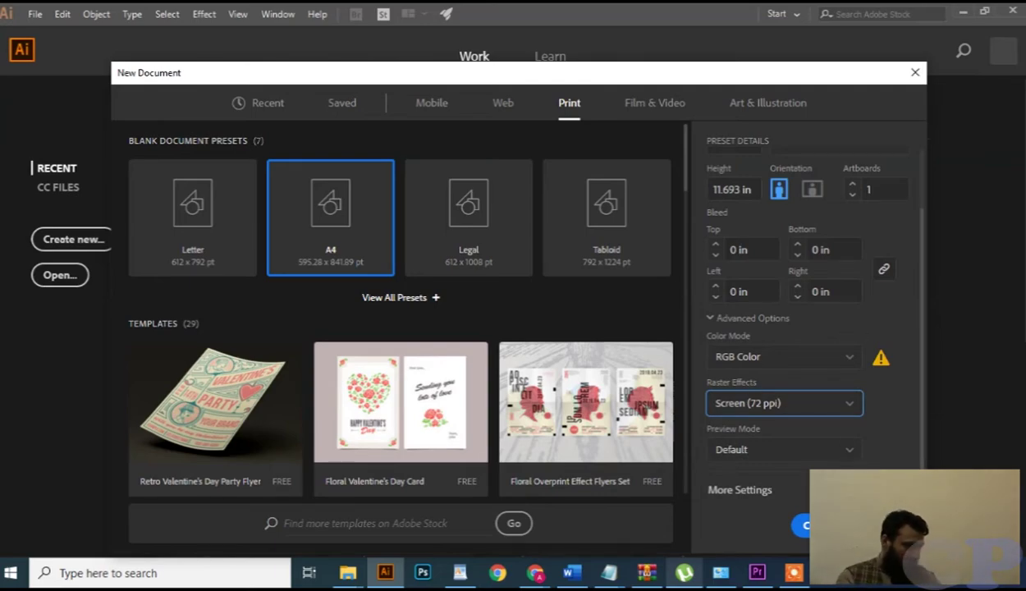
Step: Create the document and close the floating Gradient panel
{"action": "left_click", "coordinate": [799, 525]}
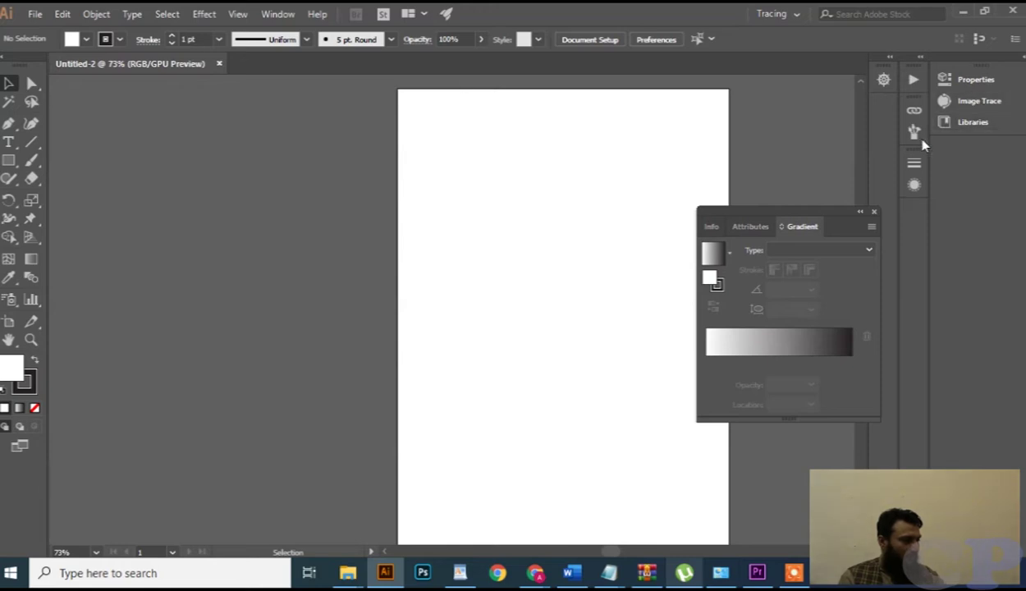
{"action": "left_click", "coordinate": [874, 212]}
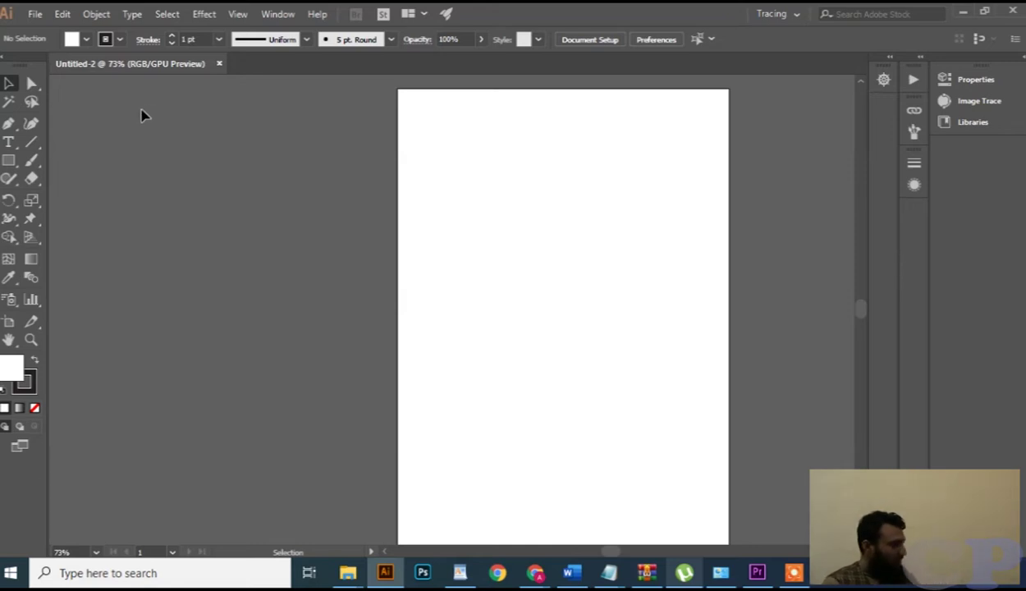
{"action": "left_click", "coordinate": [11, 84]}
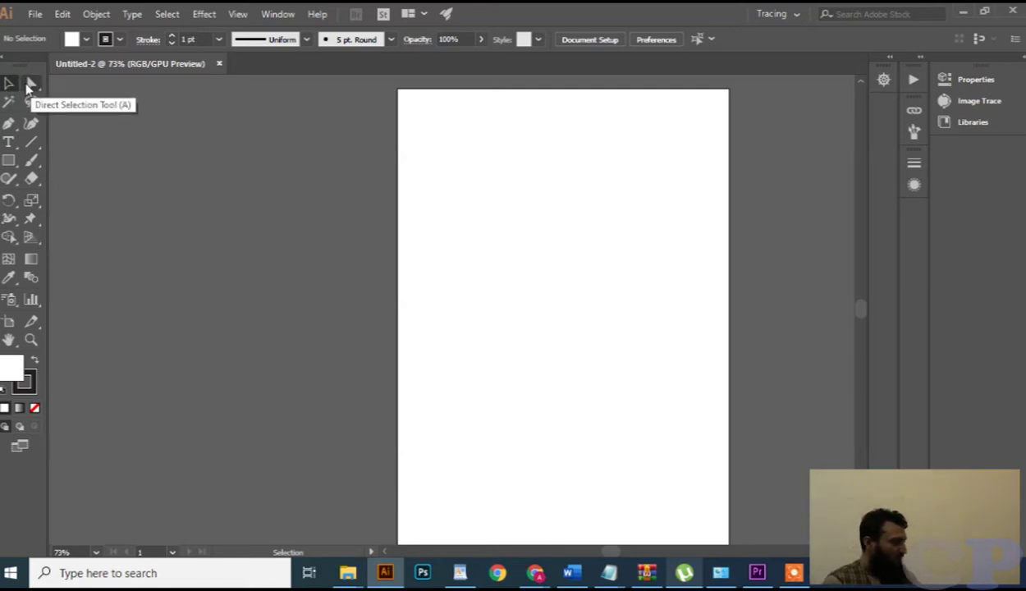
Step: Draw a small square about 0.67 in wide near the artboard's upper-left corner with the Rectangle tool and delete it
{"action": "left_click", "coordinate": [10, 161]}
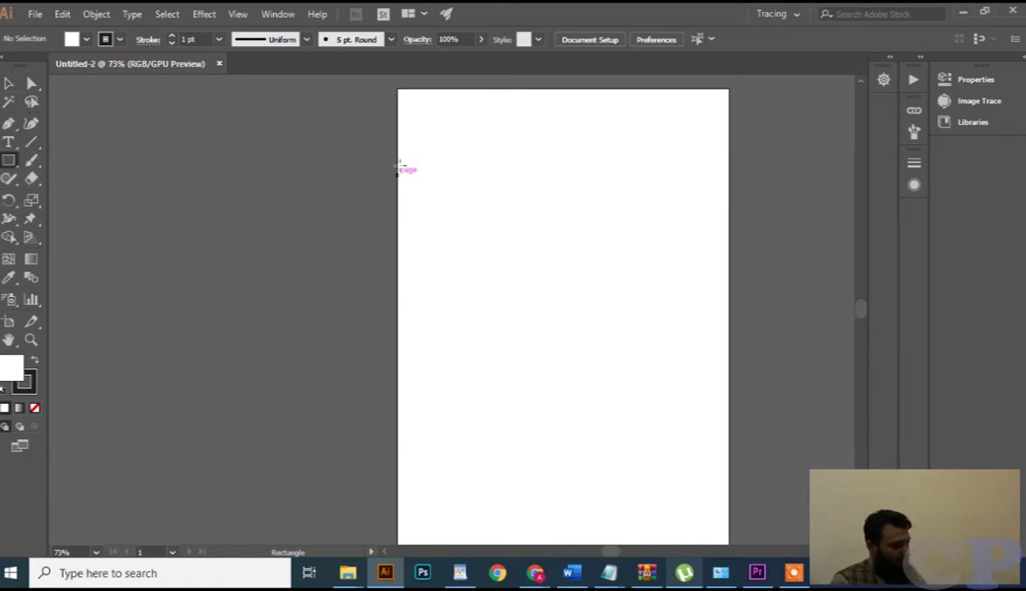
{"action": "mouse_move", "coordinate": [415, 122]}
{"action": "left_mouse_down"}
{"action": "mouse_move", "coordinate": [499, 240]}
{"action": "mouse_move", "coordinate": [531, 257]}
{"action": "mouse_move", "coordinate": [475, 205]}
{"action": "mouse_move", "coordinate": [445, 148]}
{"action": "left_mouse_up"}
{"action": "key", "text": "Delete"}
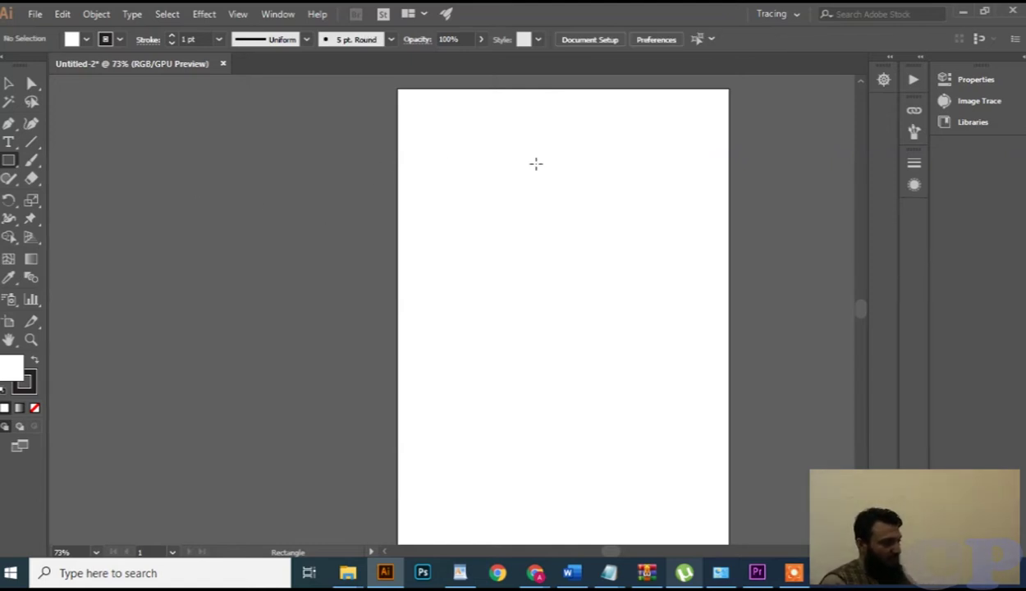
Step: Create a rectangle exactly 4 in wide and 6 in high on the artboard, and remove it
{"action": "left_click", "coordinate": [535, 192]}
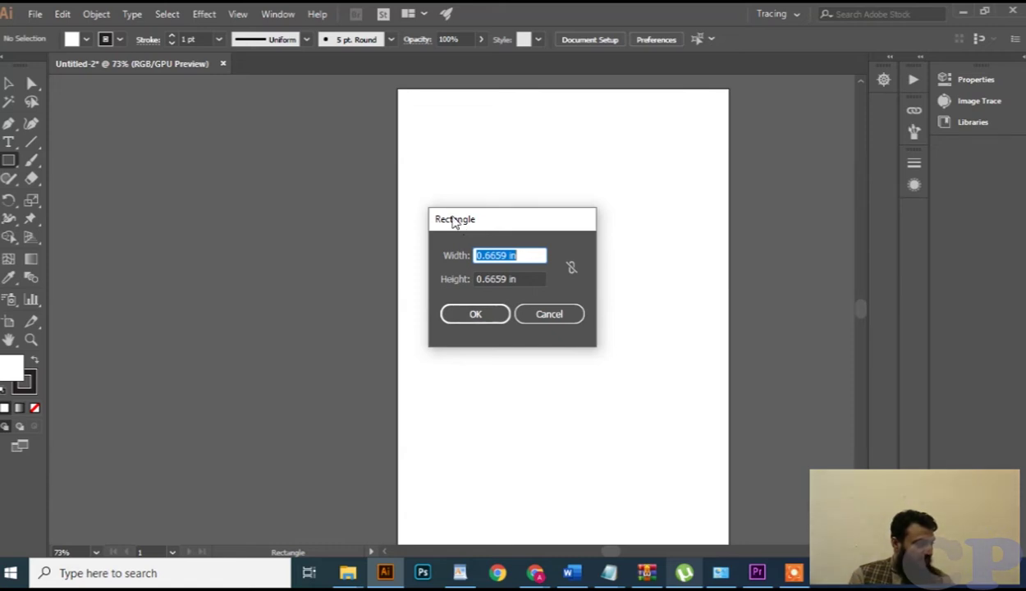
{"action": "type", "text": "4"}
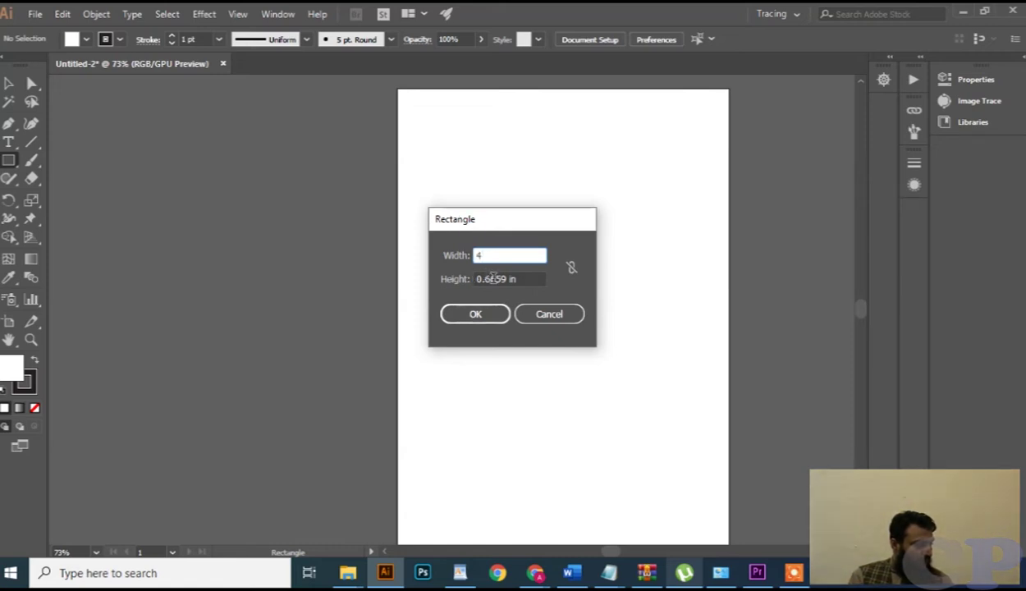
{"action": "key", "text": "Tab"}
{"action": "left_click_drag", "start_coordinate": [522, 279], "coordinate": [476, 279]}
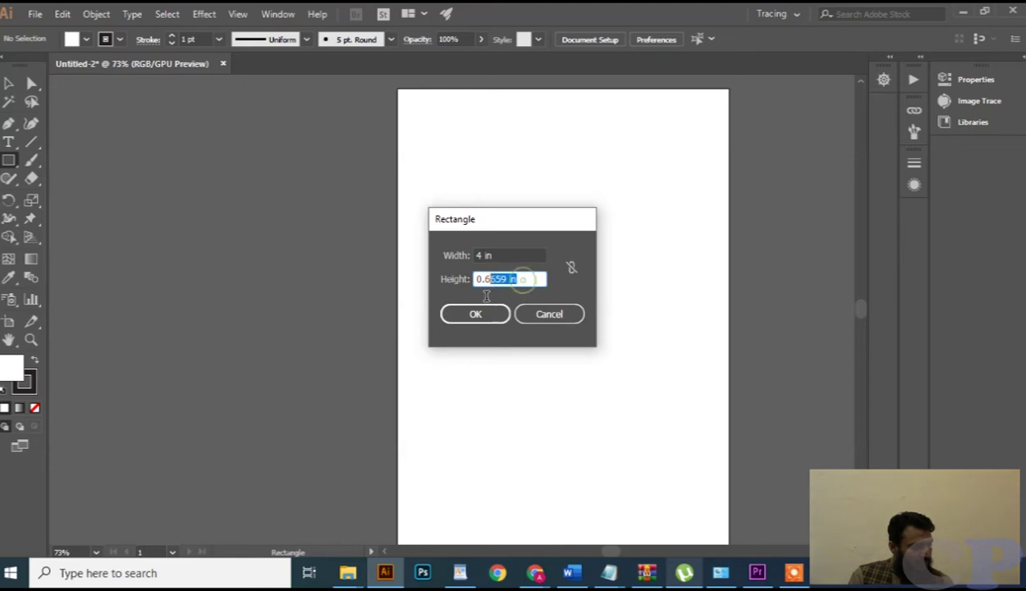
{"action": "type", "text": "6"}
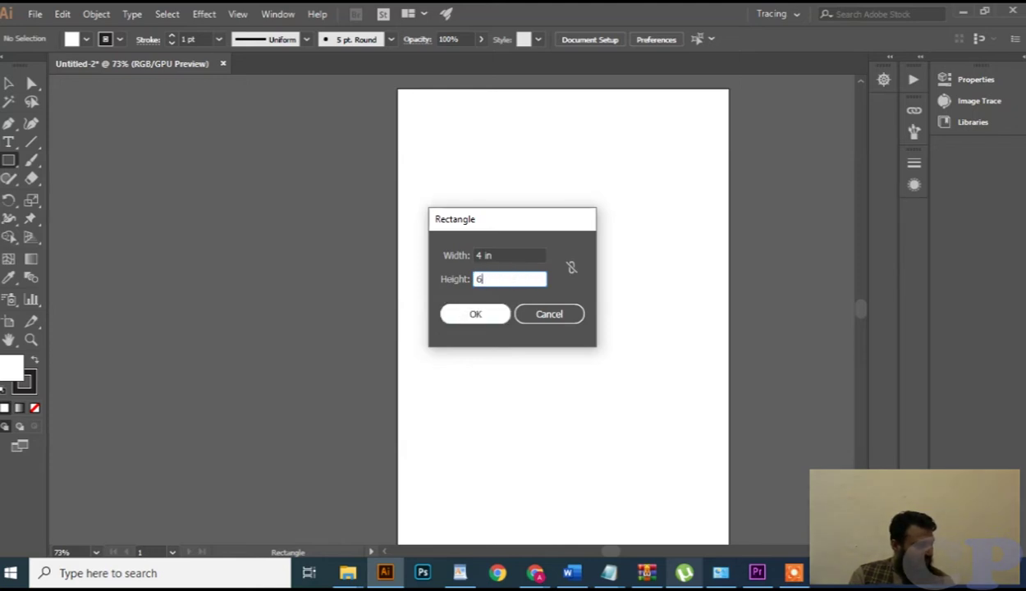
{"action": "left_click", "coordinate": [457, 311]}
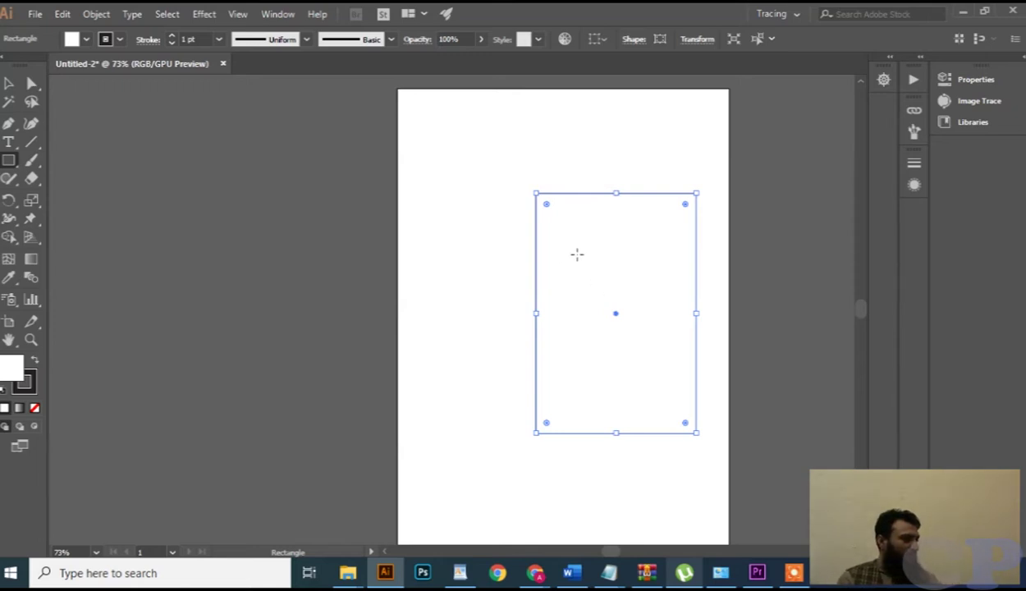
{"action": "key", "text": "ctrl+shift+a"}
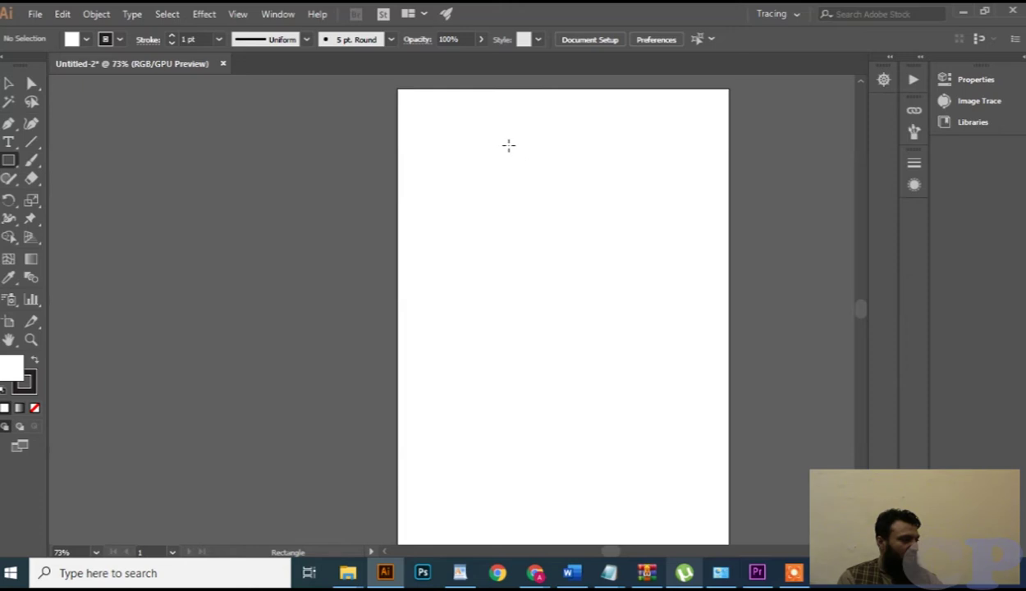
Step: Draw a freehand upright rectangle in the upper half of the artboard and undo it
{"action": "left_click_drag", "start_coordinate": [505, 146], "coordinate": [637, 337]}
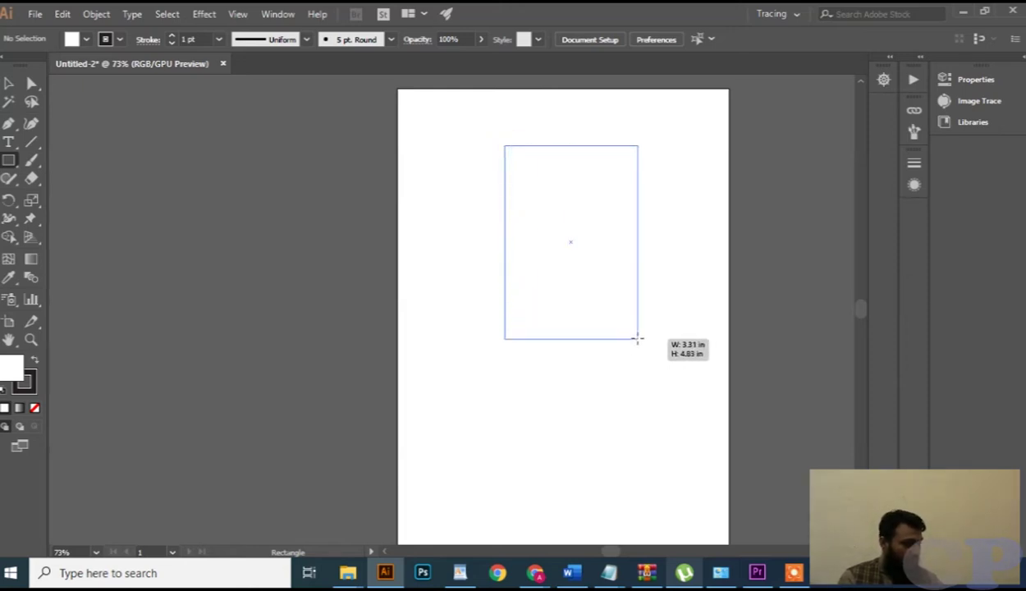
{"action": "left_click_drag", "start_coordinate": [637, 337], "coordinate": [622, 277]}
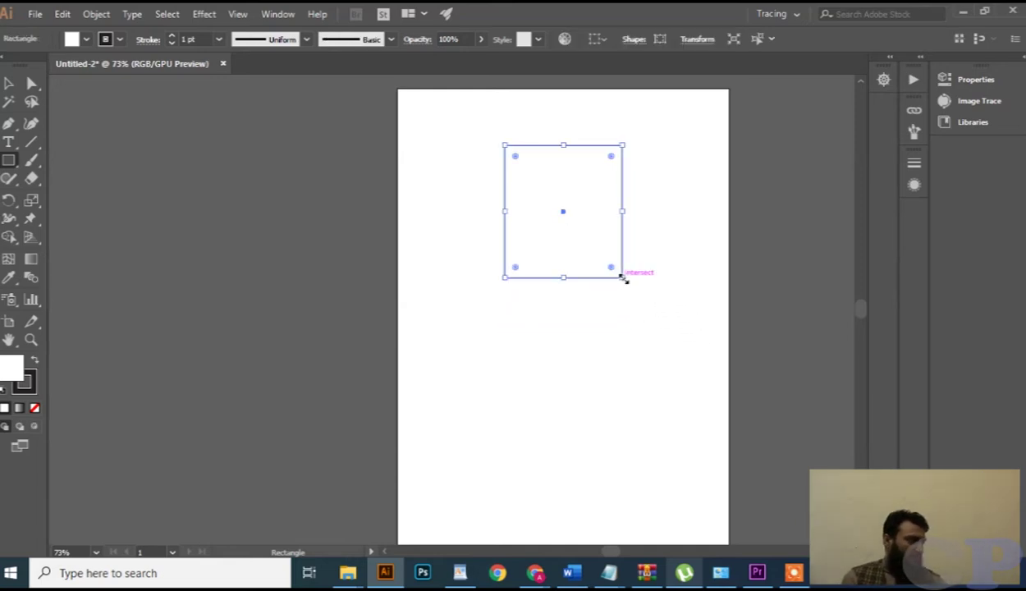
{"action": "key", "text": "ctrl+z"}
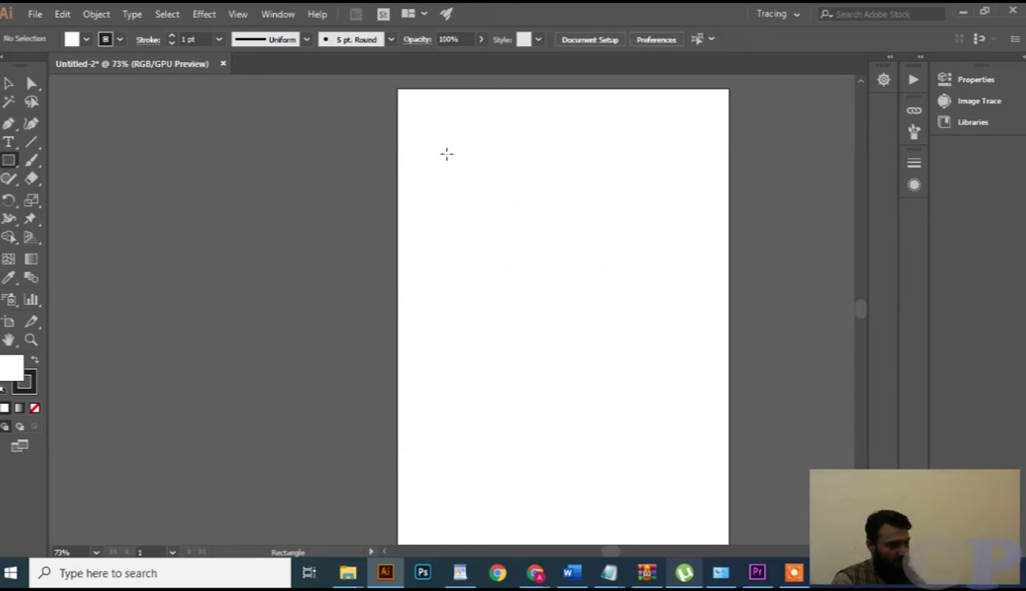
Step: Draw a constrained square in the upper half of the artboard with the Rectangle tool and rotate it into a diamond orientation
{"action": "left_click_drag", "start_coordinate": [447, 153], "coordinate": [516, 247]}
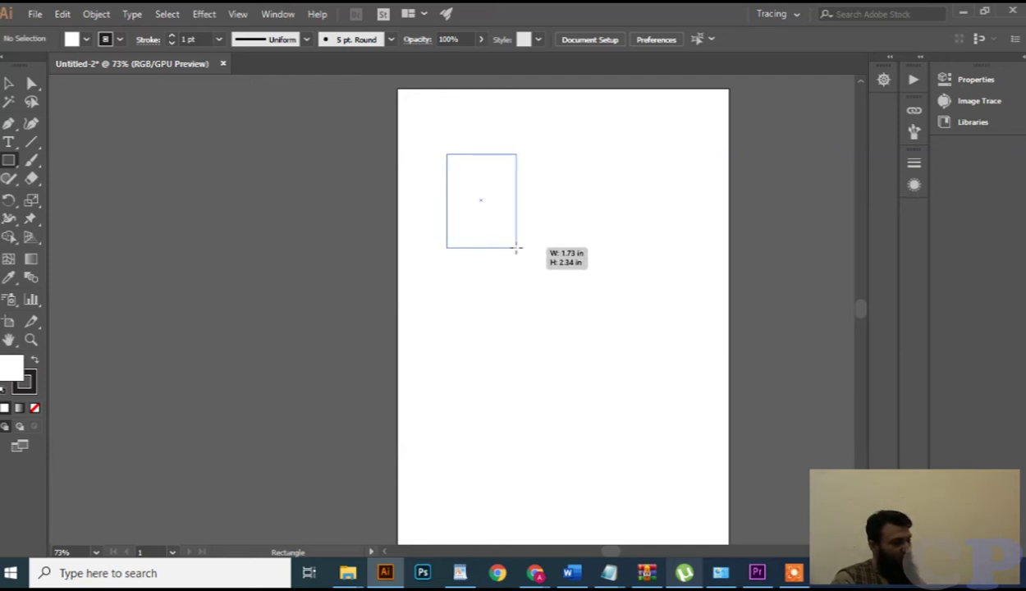
{"action": "left_click_drag", "start_coordinate": [516, 247], "coordinate": [554, 273]}
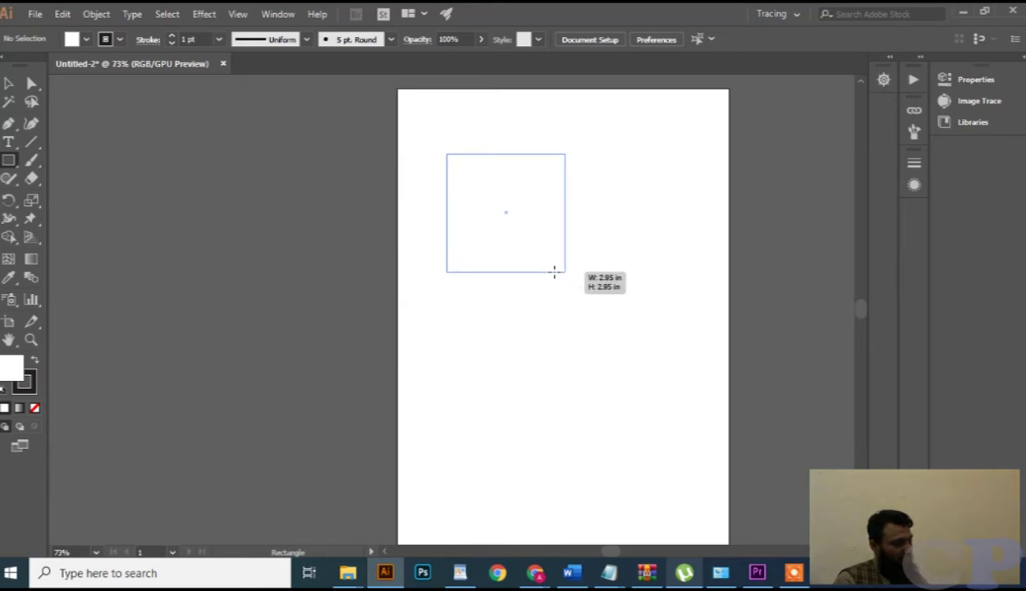
{"action": "mouse_move", "coordinate": [554, 272]}
{"action": "left_mouse_down"}
{"action": "mouse_move", "coordinate": [563, 285]}
{"action": "mouse_move", "coordinate": [559, 275]}
{"action": "left_mouse_up"}
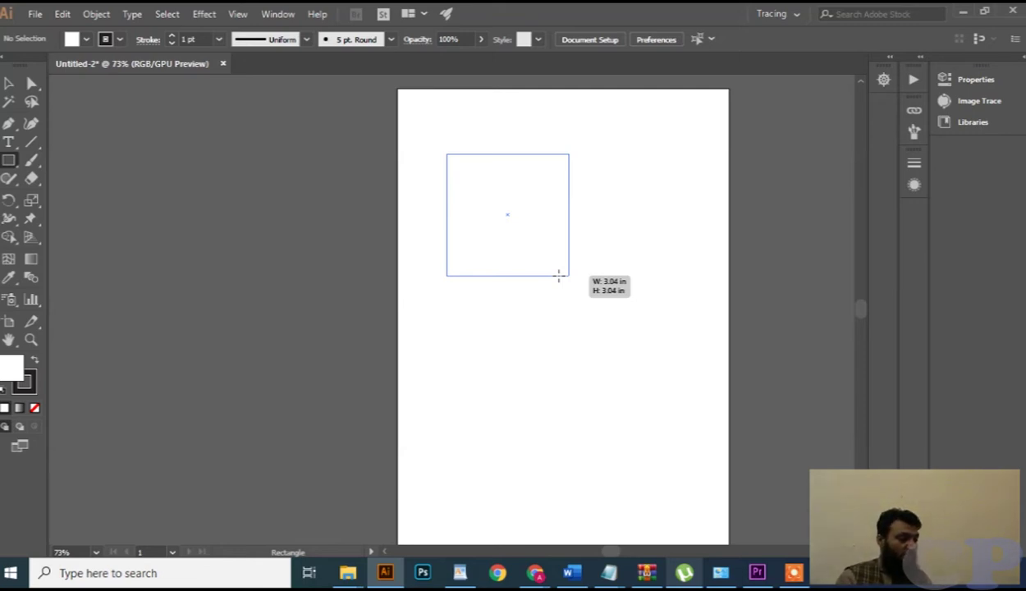
{"action": "left_click_drag", "start_coordinate": [559, 276], "coordinate": [562, 284]}
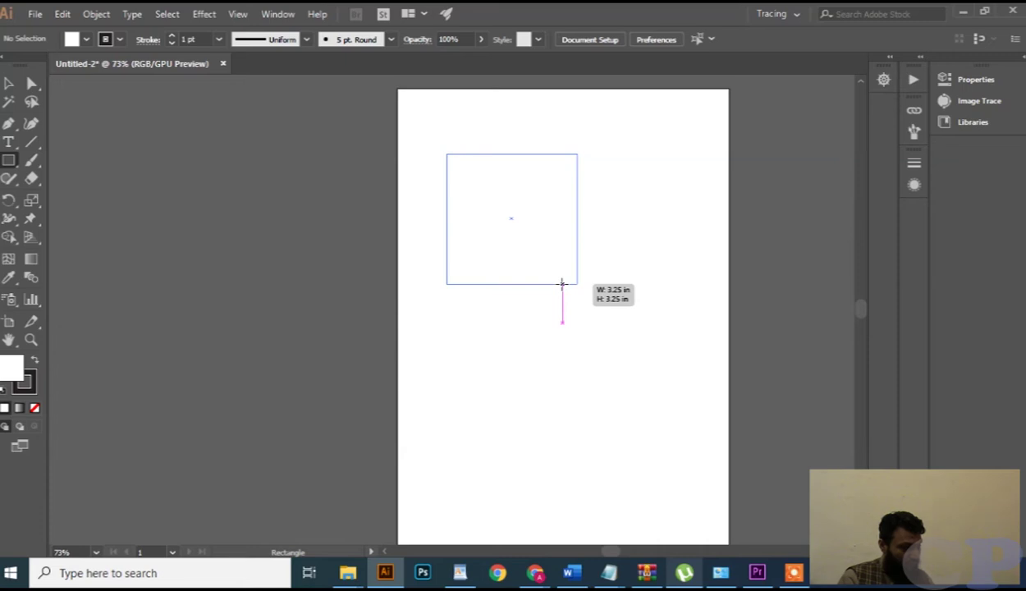
{"action": "left_click_drag", "start_coordinate": [562, 284], "coordinate": [578, 304]}
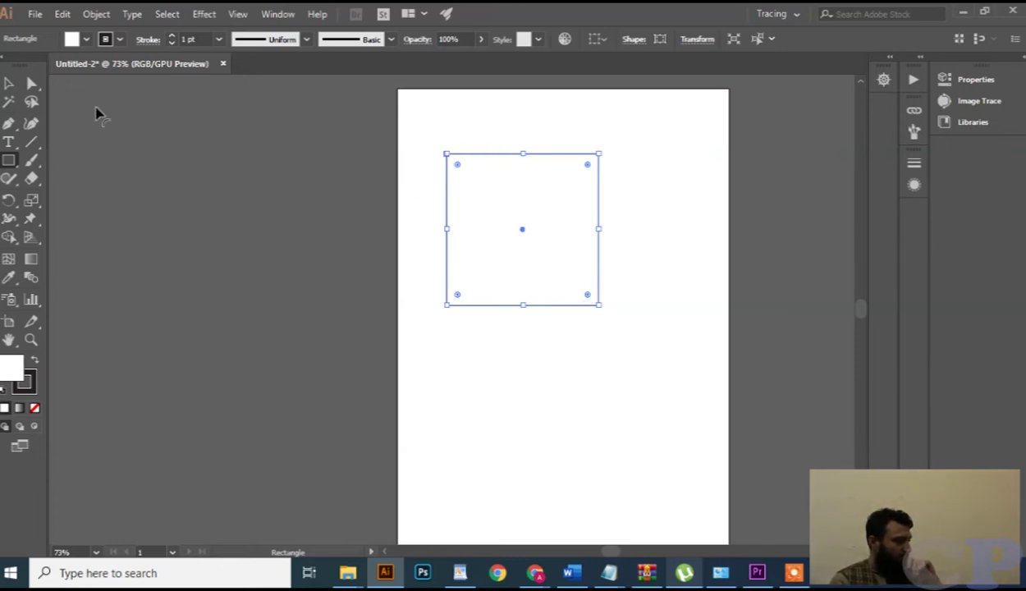
{"action": "left_click", "coordinate": [8, 83]}
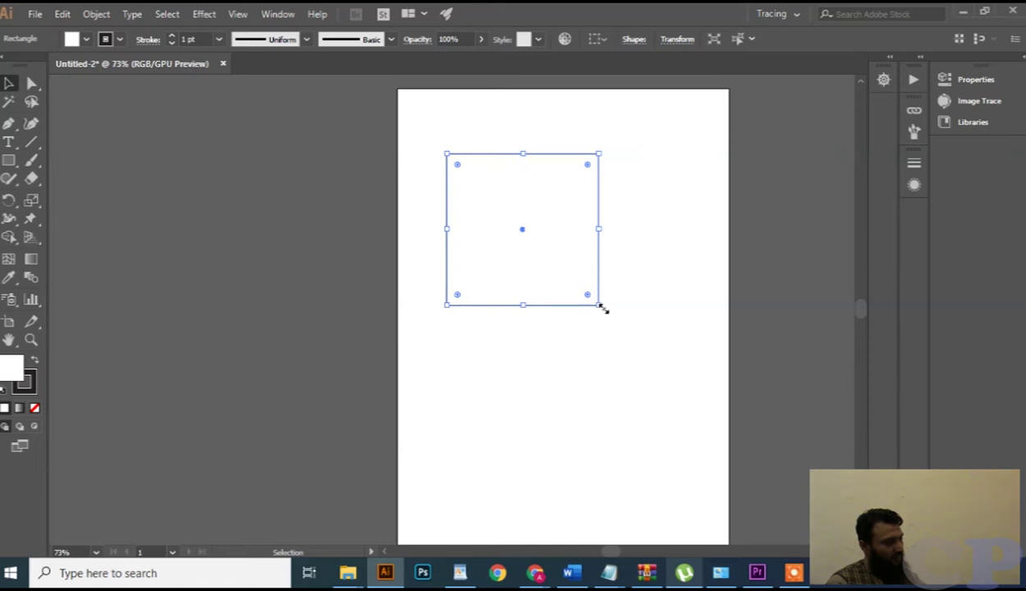
{"action": "left_click_drag", "start_coordinate": [602, 302], "coordinate": [539, 414]}
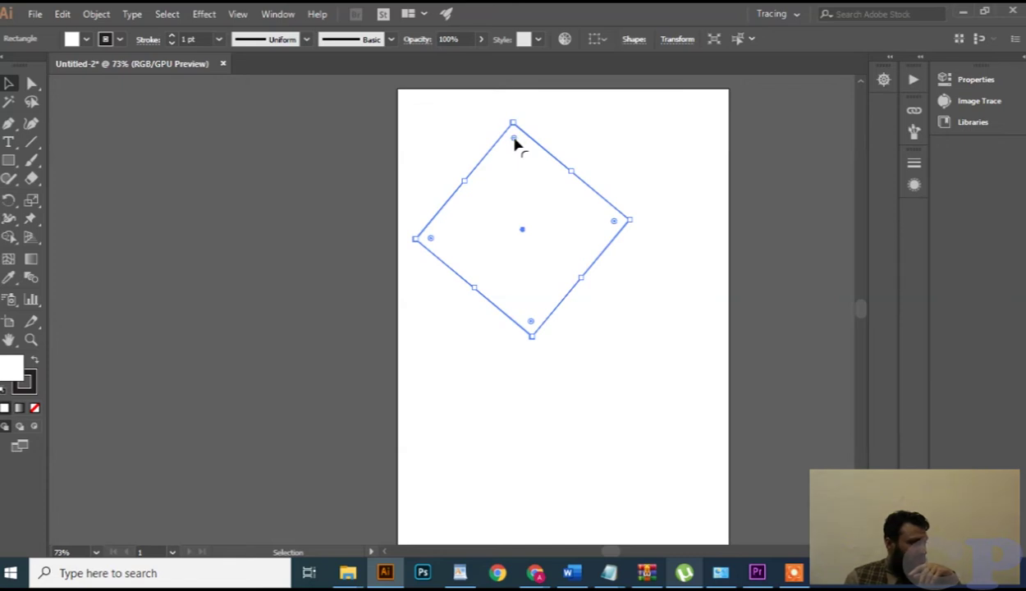
Step: Round all corners of the rotated square fully into a circle, and undo the rounding
{"action": "left_click_drag", "start_coordinate": [514, 145], "coordinate": [564, 518]}
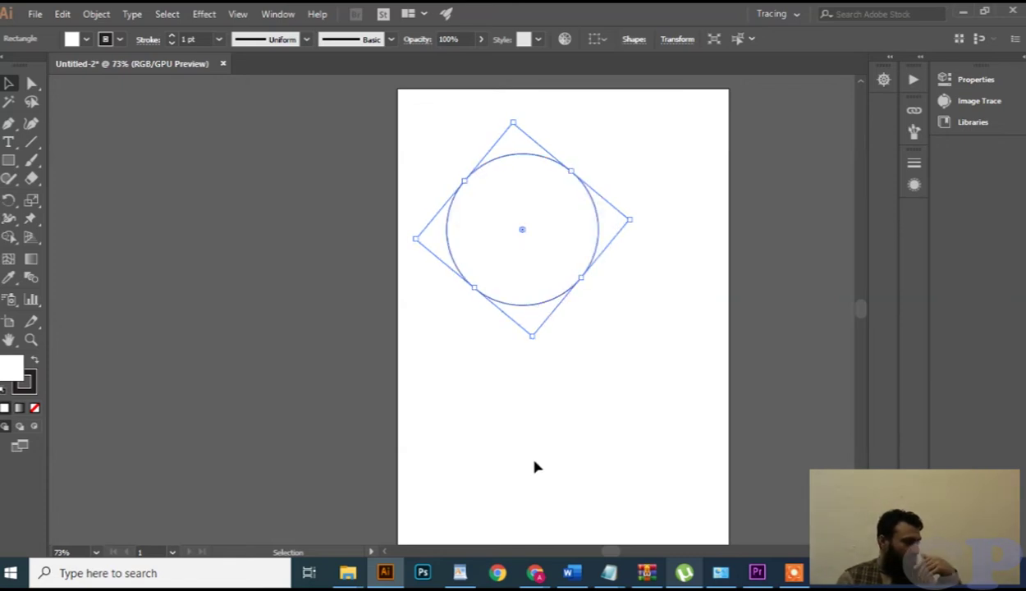
{"action": "left_click", "coordinate": [617, 289]}
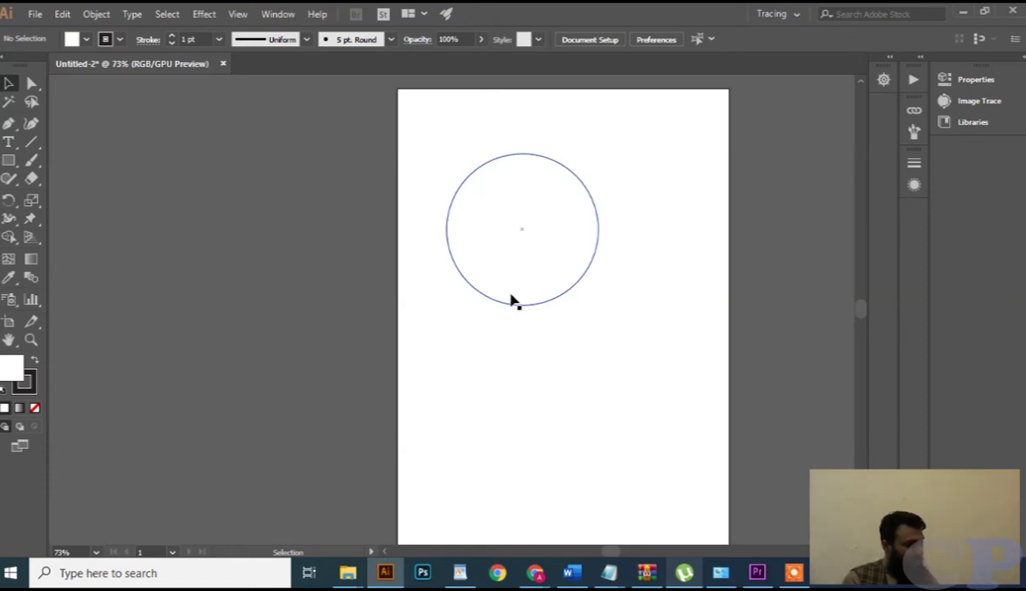
{"action": "key", "text": "a"}
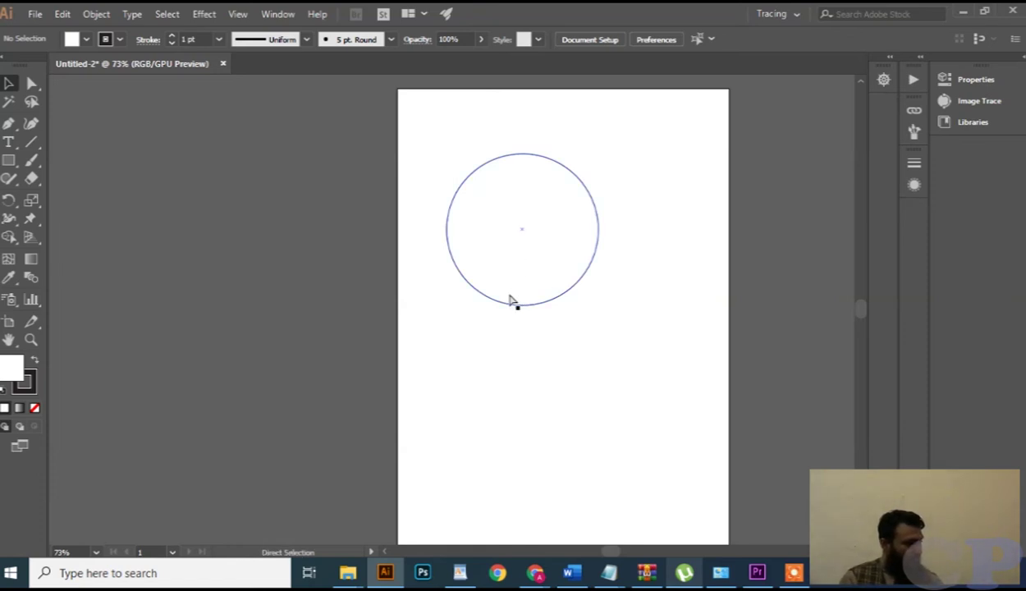
{"action": "key", "text": "ctrl+z"}
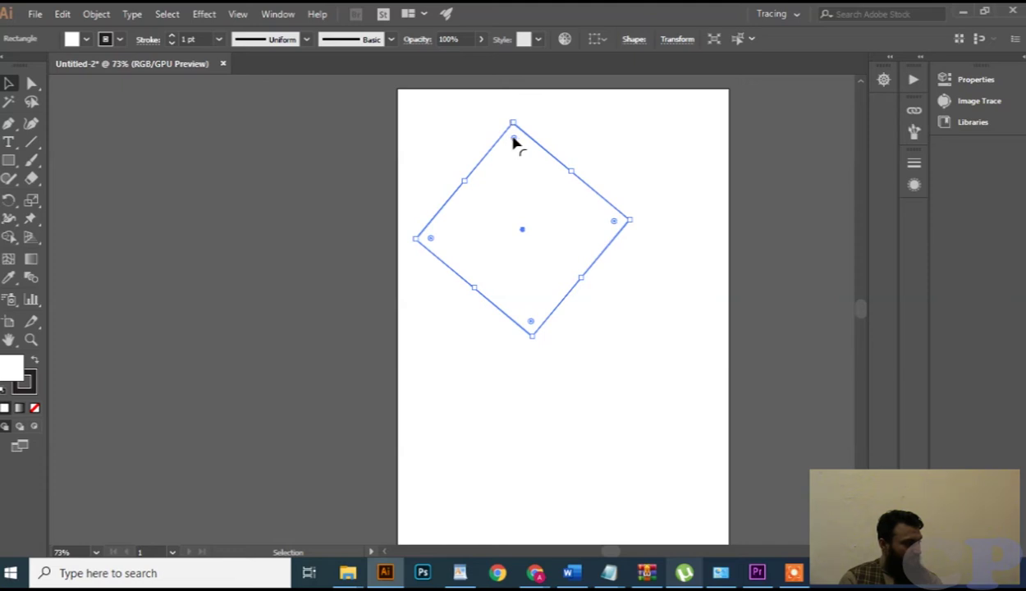
Step: Round the rotated square's corners slightly, to about 0.47 in, and reposition the whole shape in the artboard's upper half
{"action": "left_click_drag", "start_coordinate": [512, 139], "coordinate": [519, 164]}
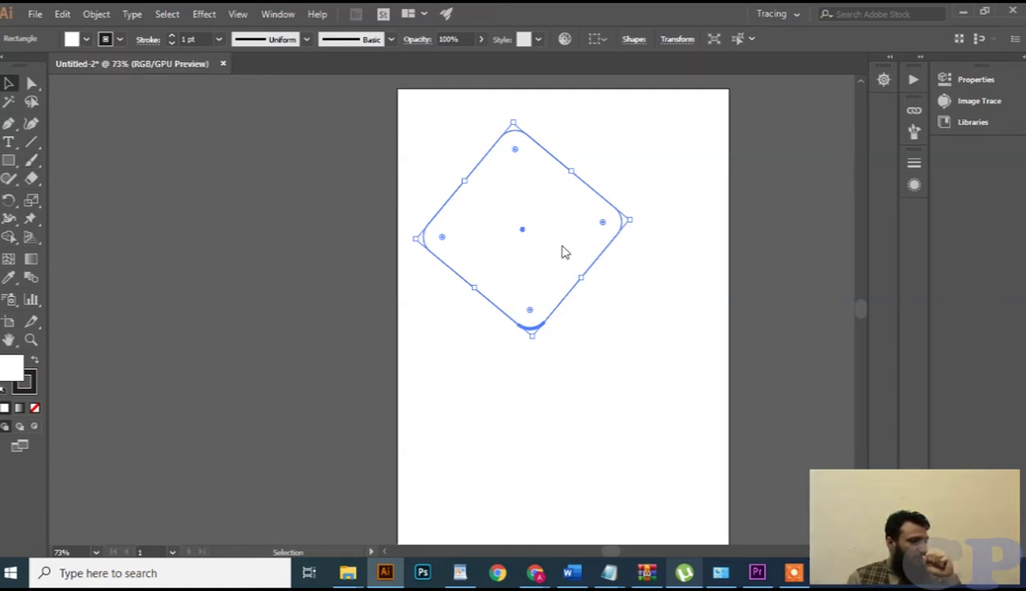
{"action": "left_click_drag", "start_coordinate": [517, 247], "coordinate": [534, 292]}
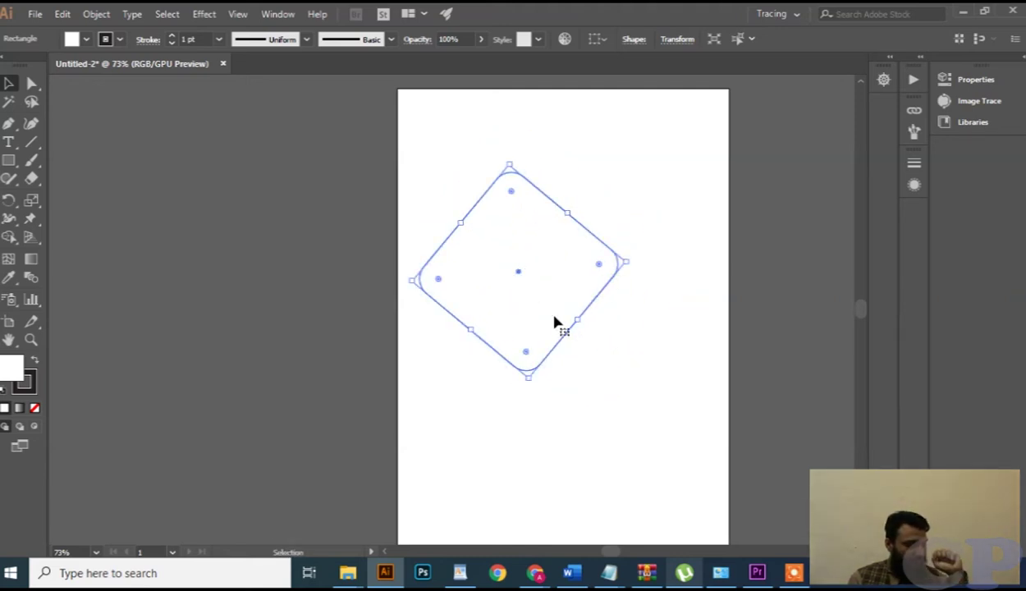
{"action": "left_click_drag", "start_coordinate": [522, 327], "coordinate": [534, 267]}
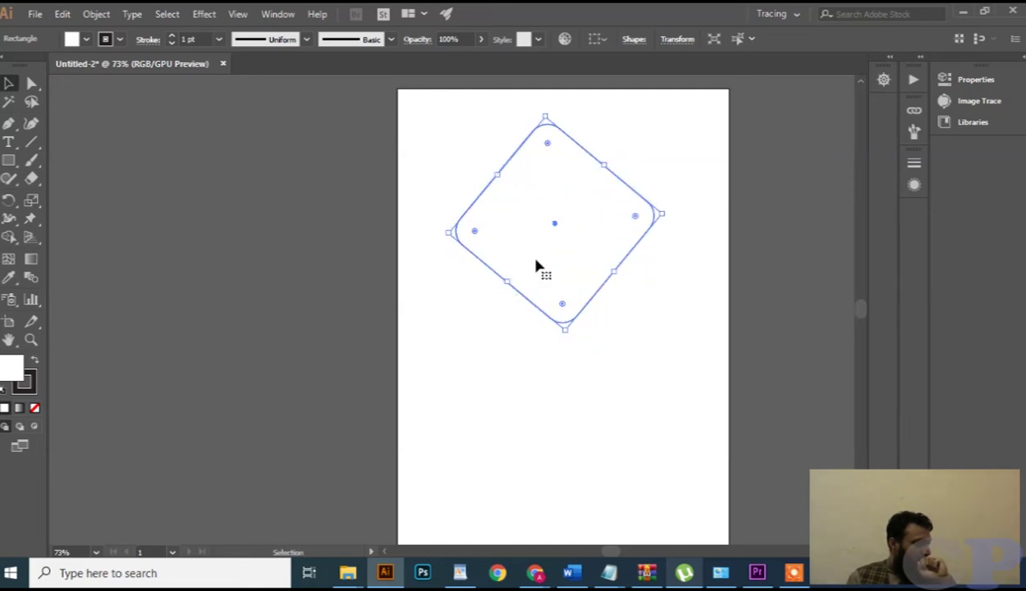
Step: Delete the lowest rounded corner of the diamond with the Direct Selection tool, leaving the path open
{"action": "left_click", "coordinate": [31, 83]}
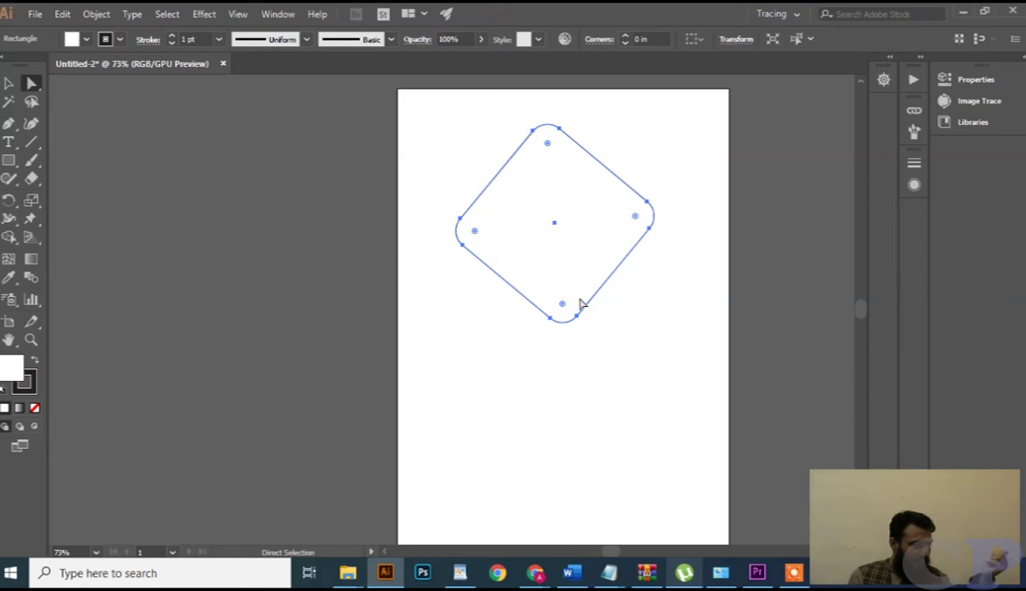
{"action": "left_click", "coordinate": [557, 345]}
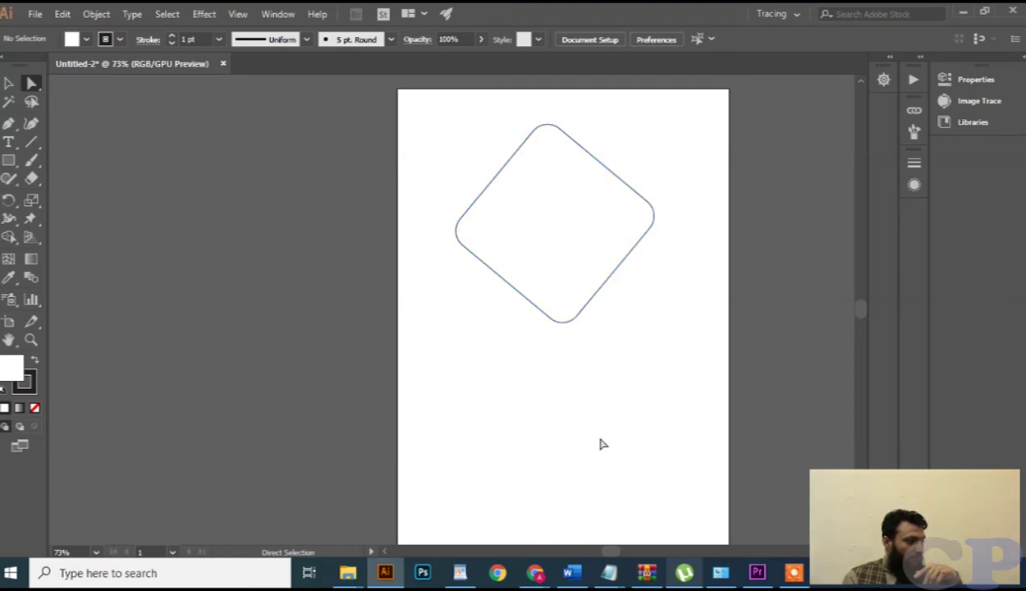
{"action": "left_click", "coordinate": [555, 327]}
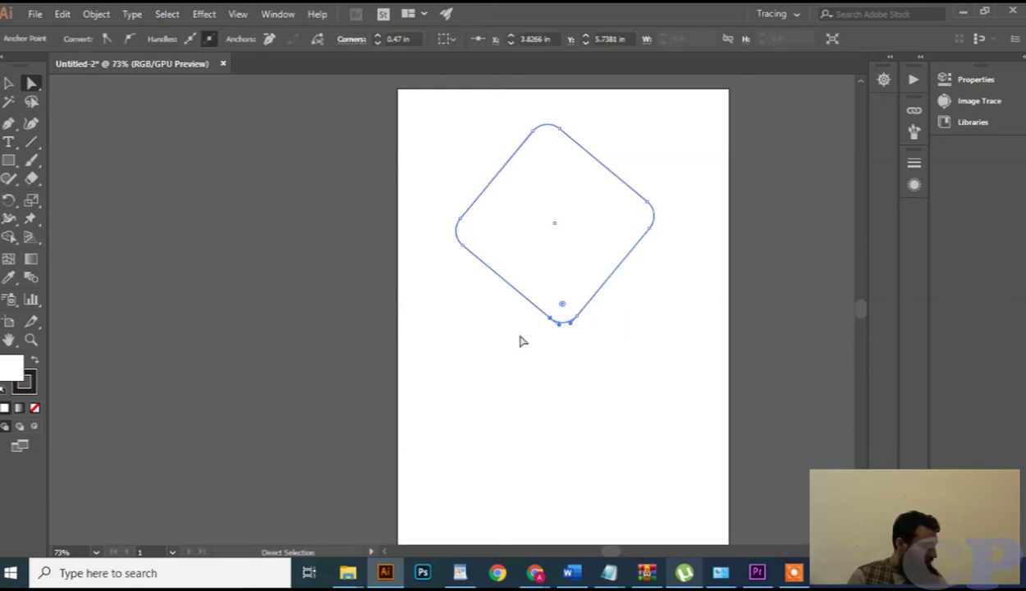
{"action": "key", "text": "Delete"}
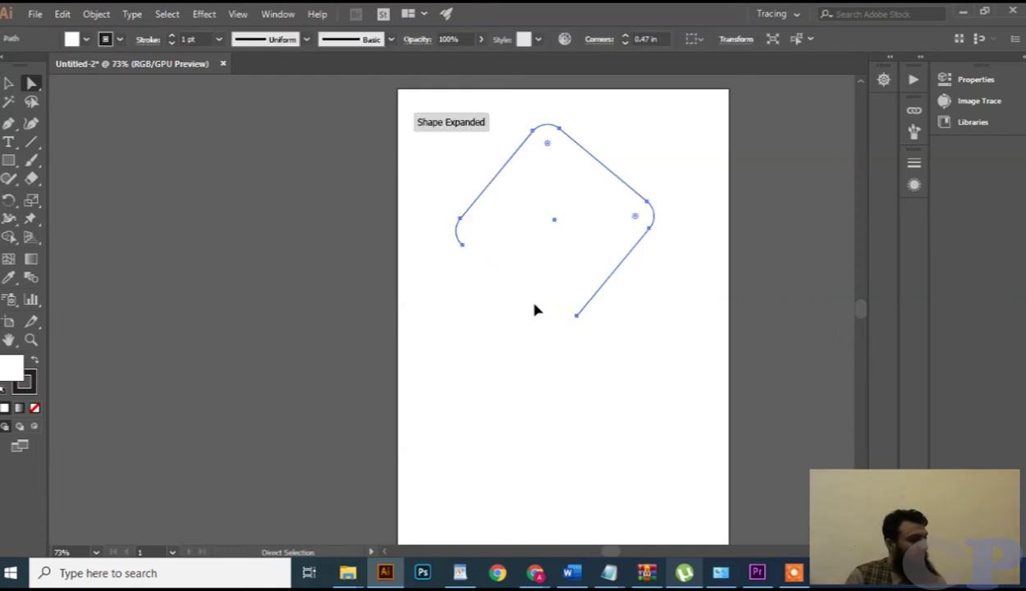
Step: Undo the corner deletion and all earlier edits, including the square itself, until the artboard is empty
{"action": "key", "text": "ctrl+z"}
{"action": "key", "text": "ctrl+z"}
{"action": "key", "text": "ctrl+z"}
{"action": "key", "text": "ctrl+z"}
{"action": "key", "text": "ctrl+z"}
{"action": "key", "text": "ctrl+z"}
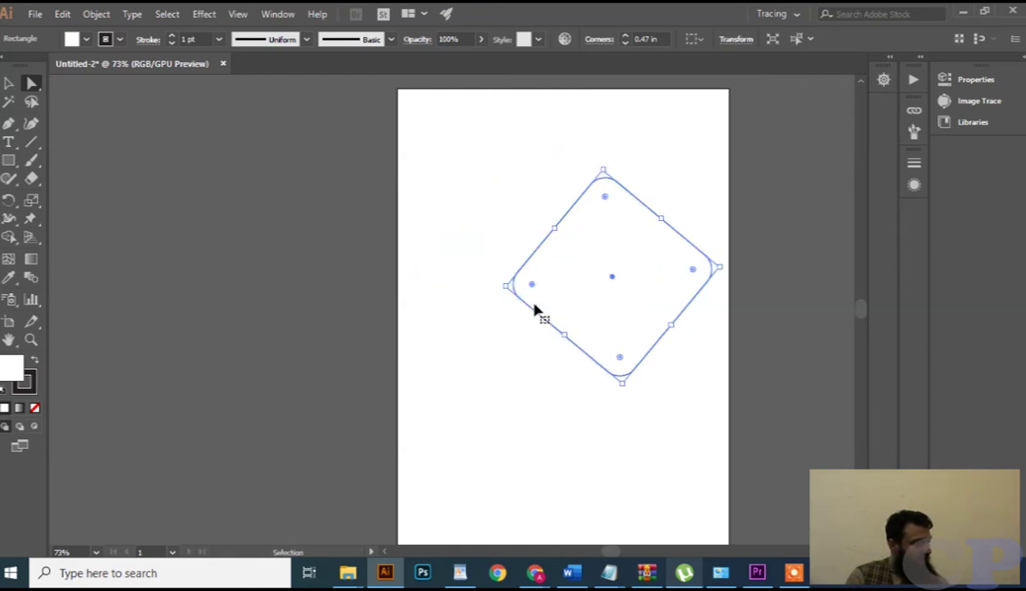
{"action": "key", "text": "a"}
{"action": "key", "text": "ctrl+z"}
{"action": "key", "text": "ctrl+z"}
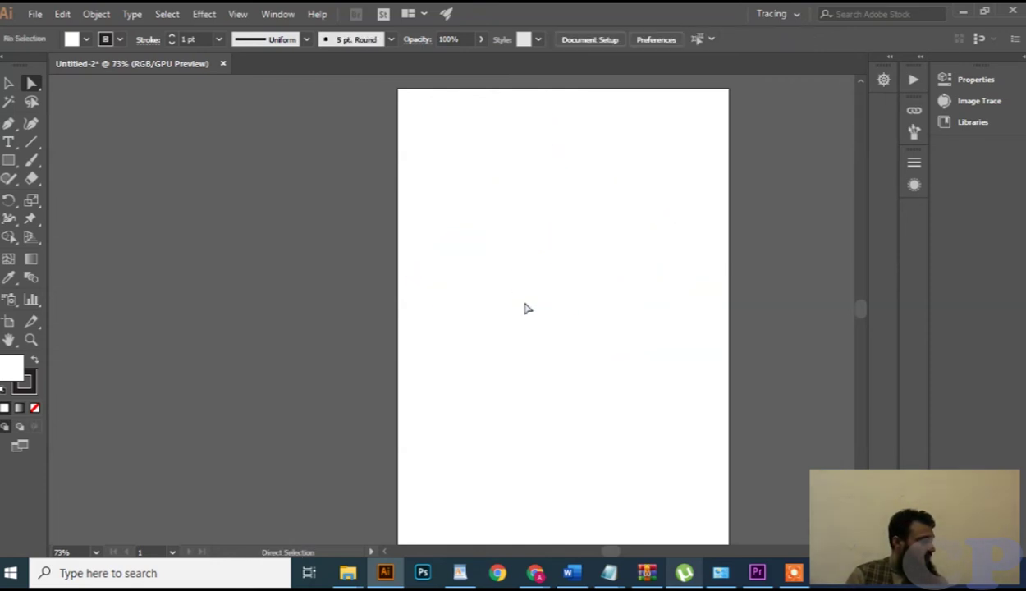
Step: Draw a new constrained square in the artboard's upper right area and rotate it into a diamond orientation
{"action": "key", "text": "m"}
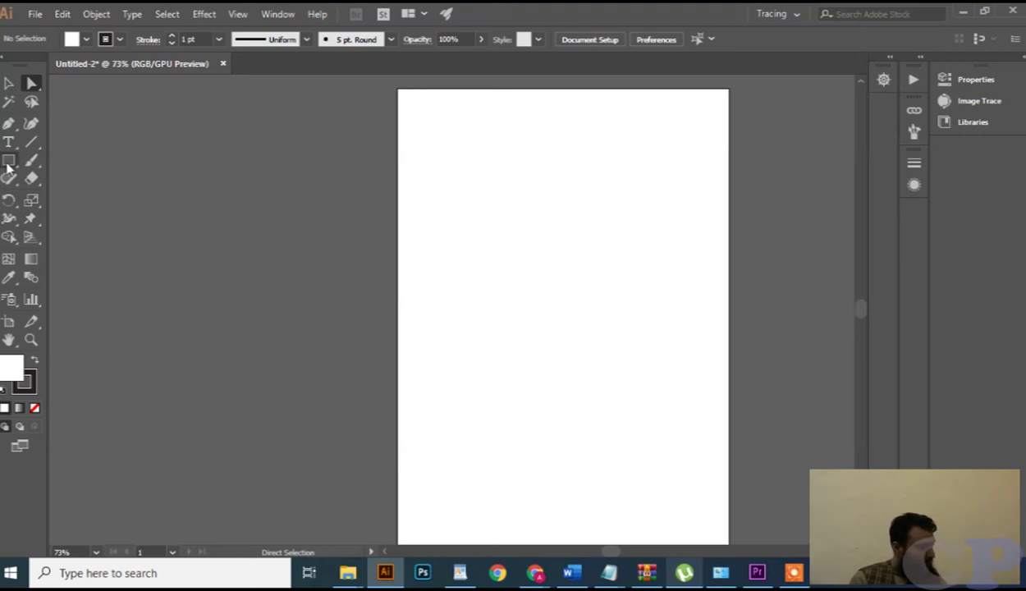
{"action": "mouse_move", "coordinate": [540, 186]}
{"action": "left_mouse_down"}
{"action": "mouse_move", "coordinate": [586, 346]}
{"action": "mouse_move", "coordinate": [580, 336]}
{"action": "left_mouse_up"}
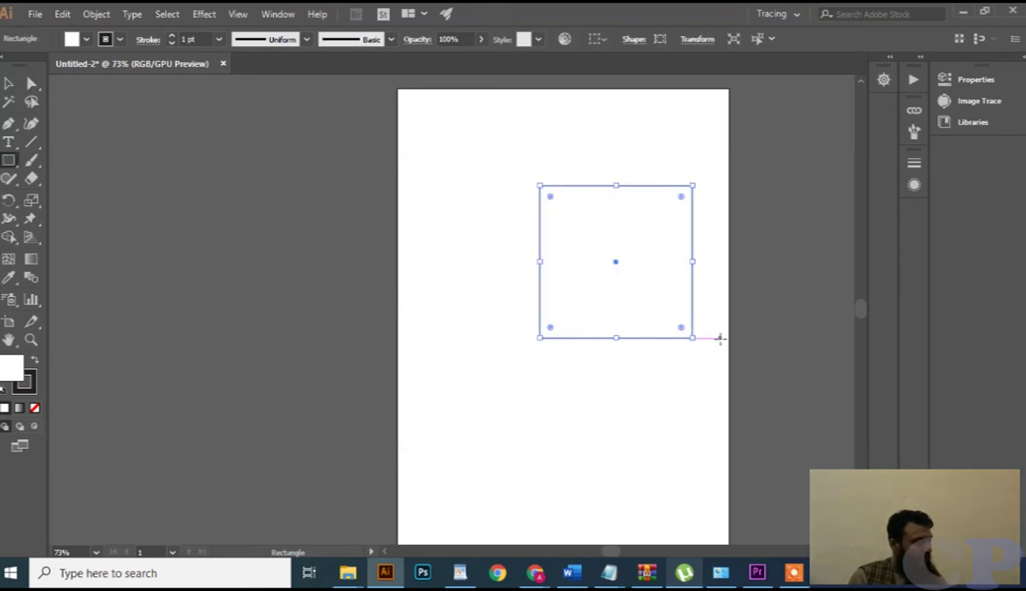
{"action": "left_click_drag", "start_coordinate": [693, 339], "coordinate": [630, 394]}
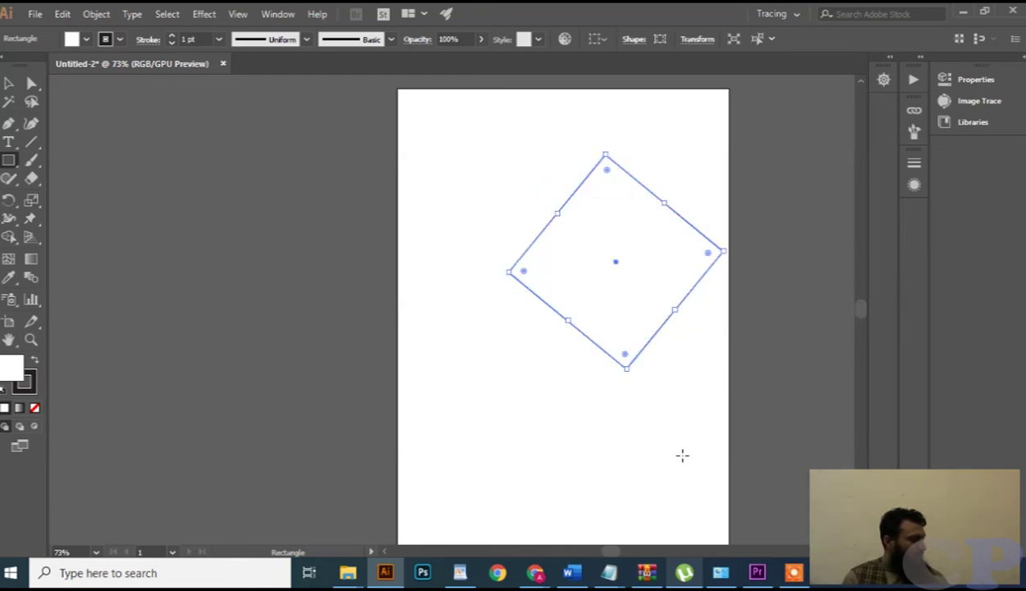
Step: Move only the diamond's lowest anchor point up to its centre with the Direct Selection tool, forming a triangular shape
{"action": "left_click", "coordinate": [31, 84]}
{"action": "scroll", "coordinate": [484, 462], "scroll_direction": "up", "scroll_amount": 1}
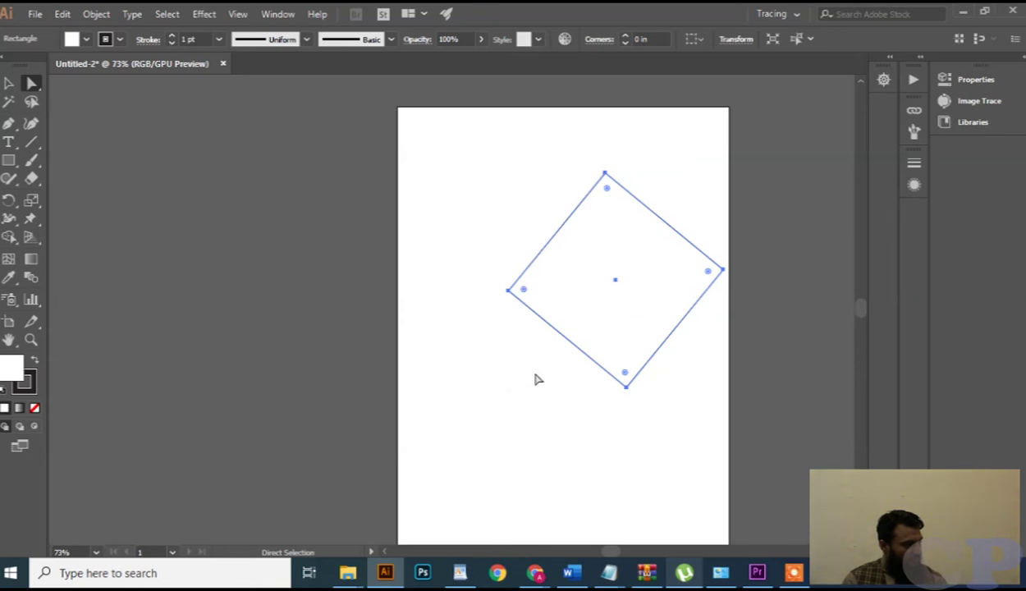
{"action": "left_click", "coordinate": [556, 378]}
{"action": "left_click_drag", "start_coordinate": [654, 389], "coordinate": [619, 285]}
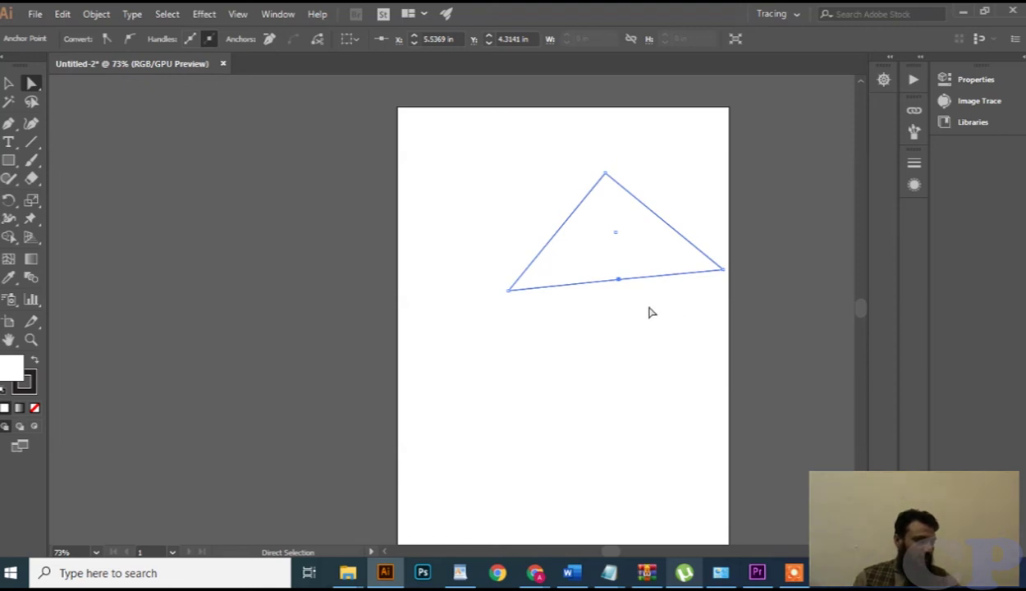
Step: Reposition the shape's other anchor points individually to form a concave, arrowhead-like outline with a tall upper point, and deselect it
{"action": "left_click", "coordinate": [605, 172]}
{"action": "left_click_drag", "start_coordinate": [607, 175], "coordinate": [486, 169]}
{"action": "left_click_drag", "start_coordinate": [600, 217], "coordinate": [534, 382]}
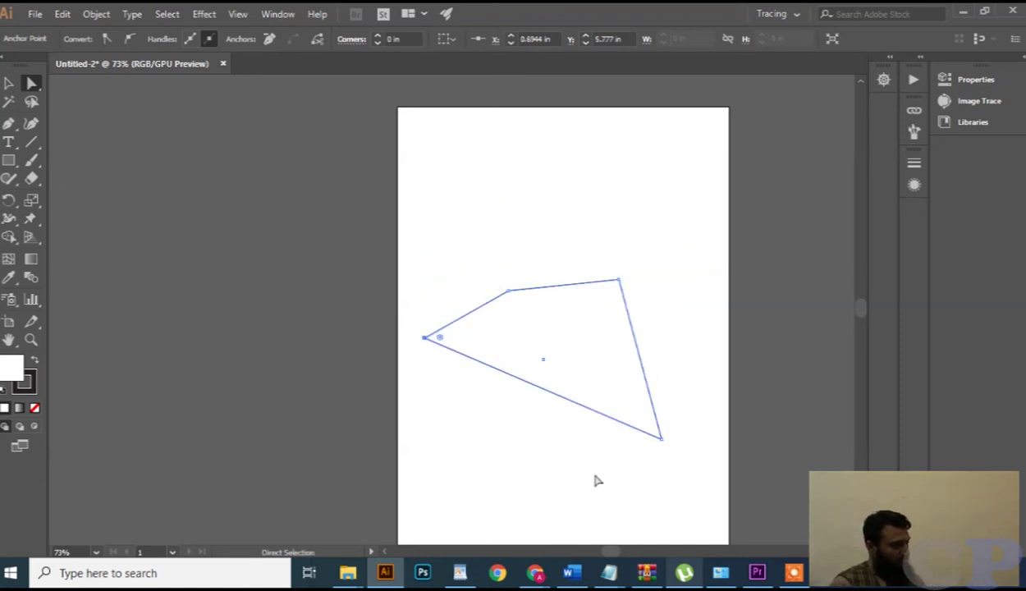
{"action": "left_click_drag", "start_coordinate": [660, 438], "coordinate": [602, 366]}
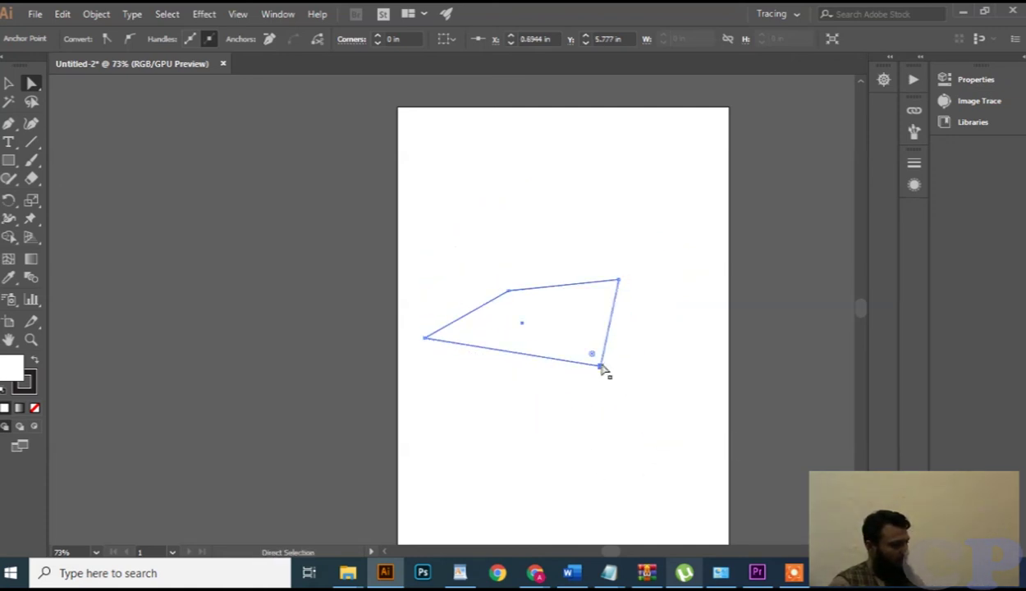
{"action": "left_click_drag", "start_coordinate": [618, 280], "coordinate": [522, 151]}
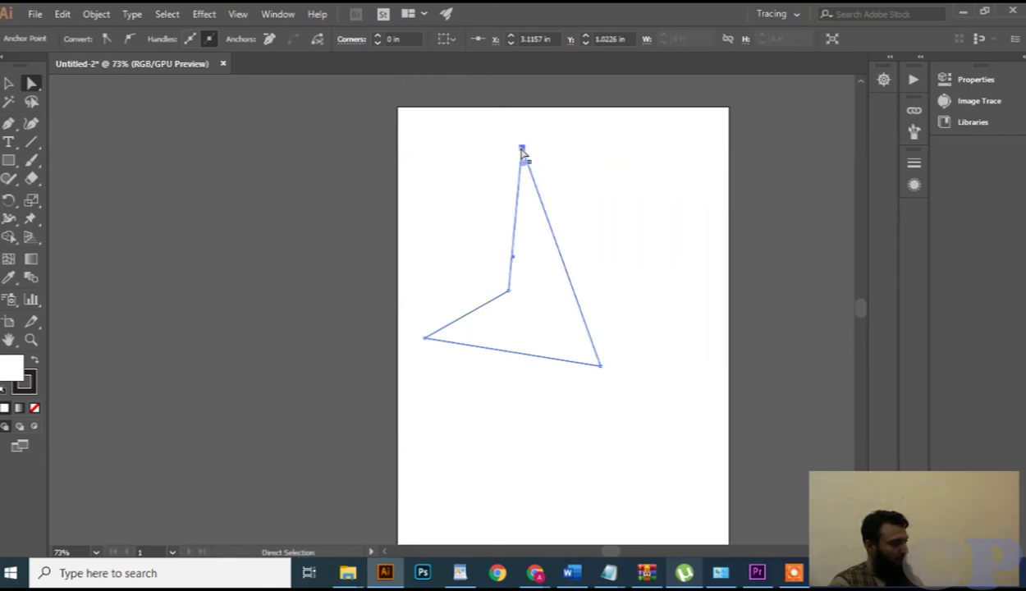
{"action": "left_click", "coordinate": [421, 345]}
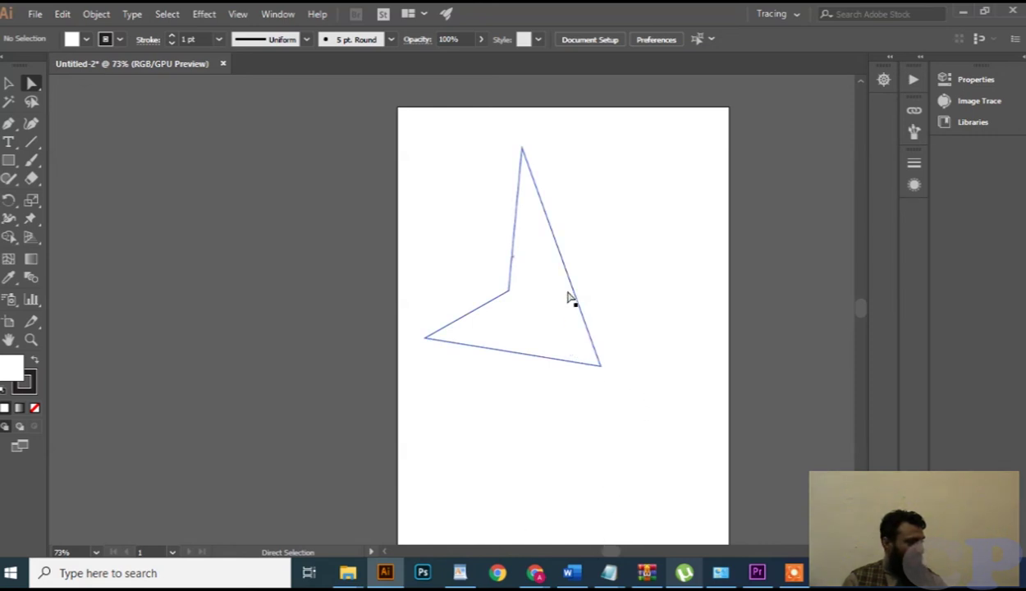
Step: Move the entire reshaped path slightly up and to the right on the artboard with the Selection tool
{"action": "left_click", "coordinate": [6, 82]}
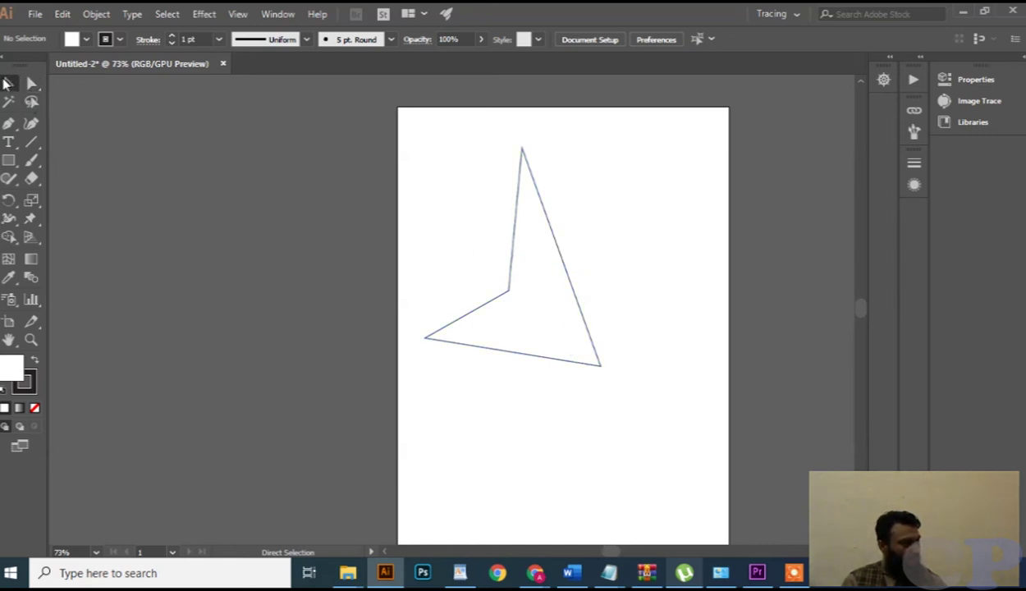
{"action": "left_click_drag", "start_coordinate": [504, 289], "coordinate": [544, 230]}
{"action": "left_click_drag", "start_coordinate": [542, 236], "coordinate": [543, 237]}
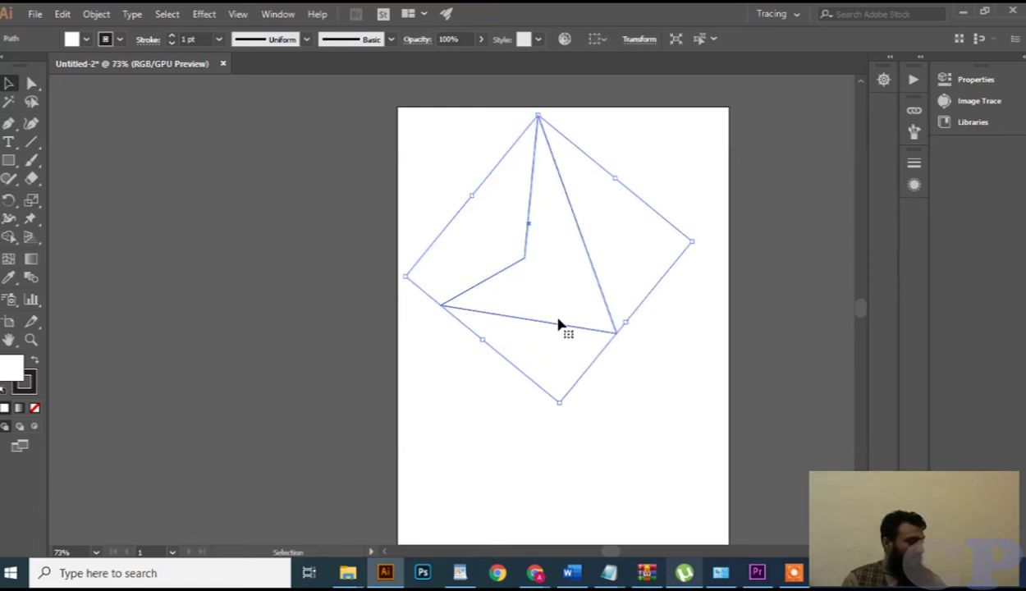
{"action": "mouse_move", "coordinate": [559, 345]}
{"action": "left_mouse_down"}
{"action": "mouse_move", "coordinate": [565, 369]}
{"action": "mouse_move", "coordinate": [572, 340]}
{"action": "left_mouse_up"}
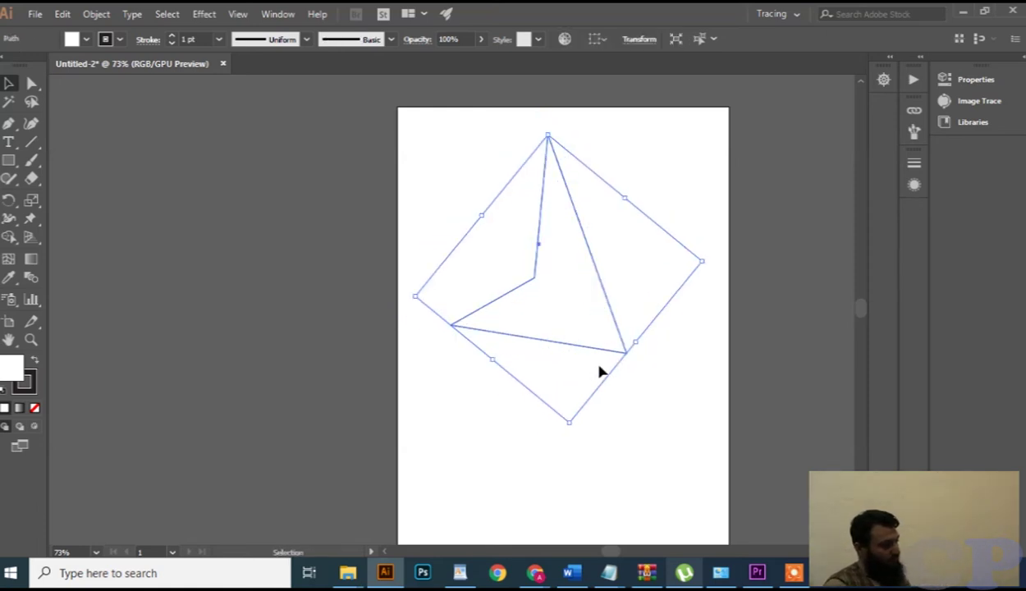